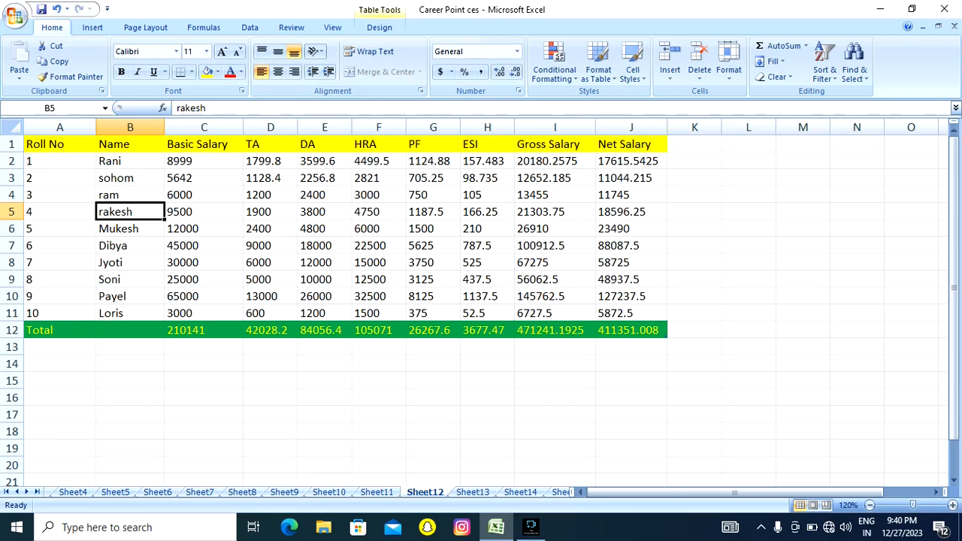
Try the Angle Clockwise text orientation on cells A4:C8 and switch it off again.
drag(64, 195, 204, 263)
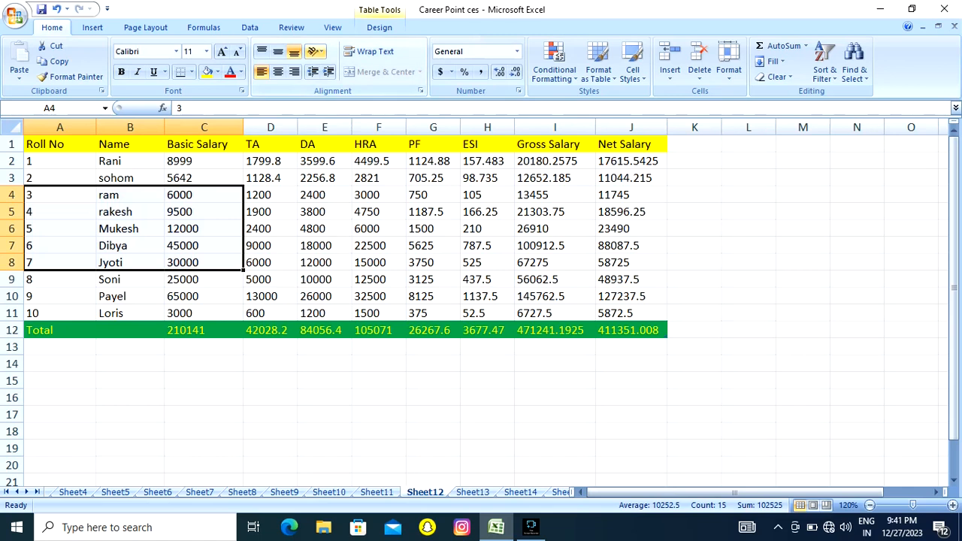
click(314, 51)
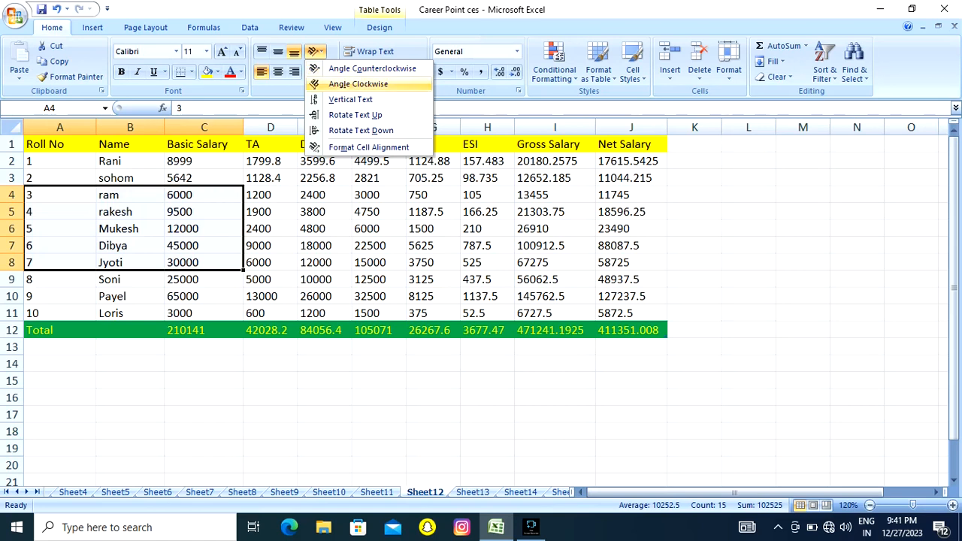
click(358, 83)
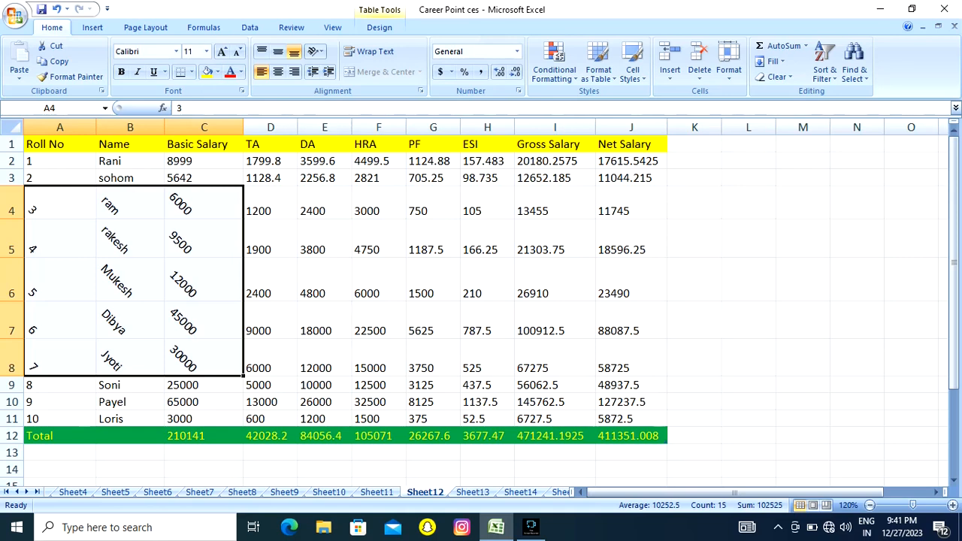
click(316, 51)
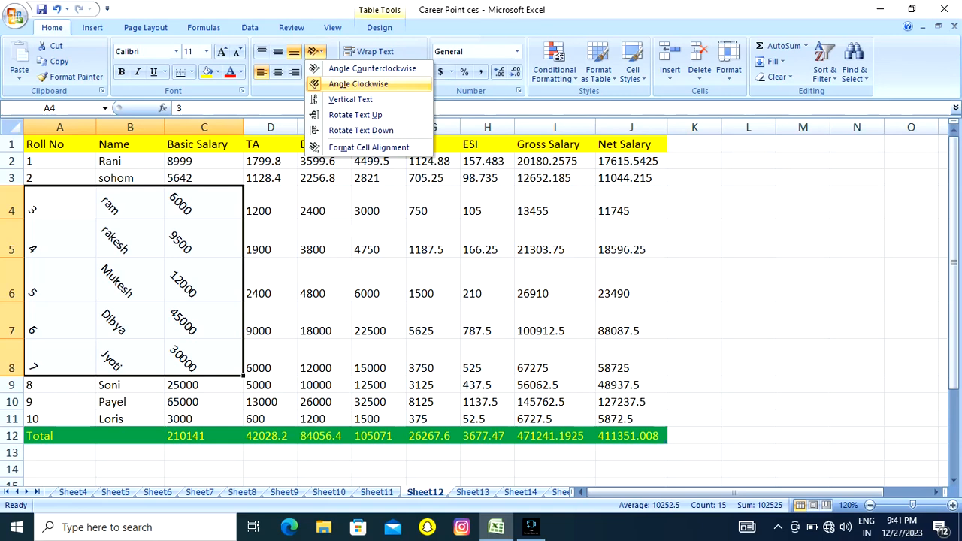
key(Return)
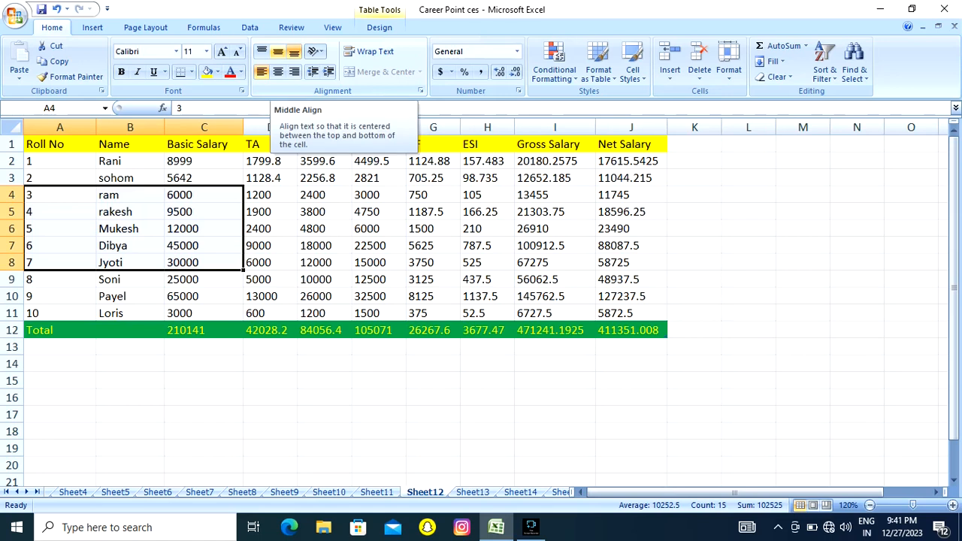
Set the vertical alignment of cells A4:C8 to Middle Align, and finally to Top Align.
click(277, 51)
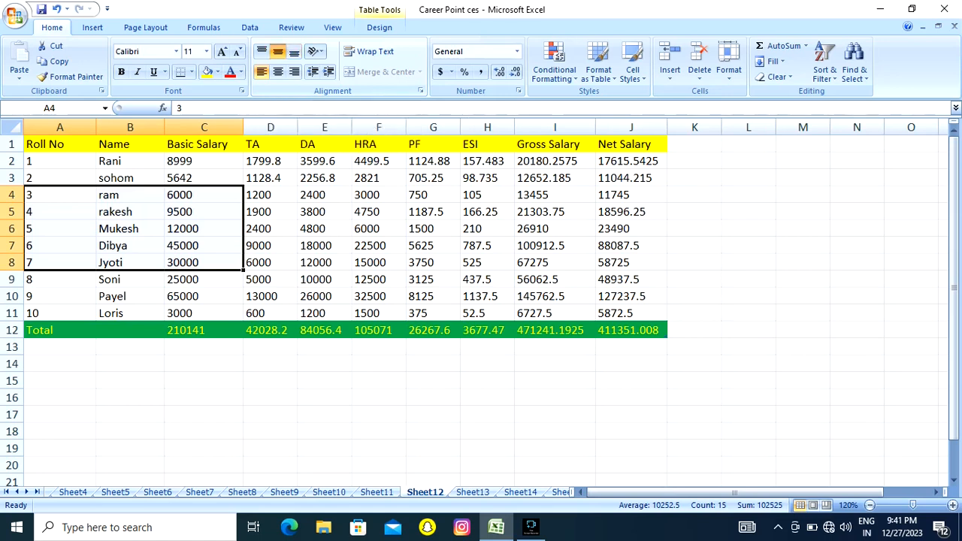
click(260, 51)
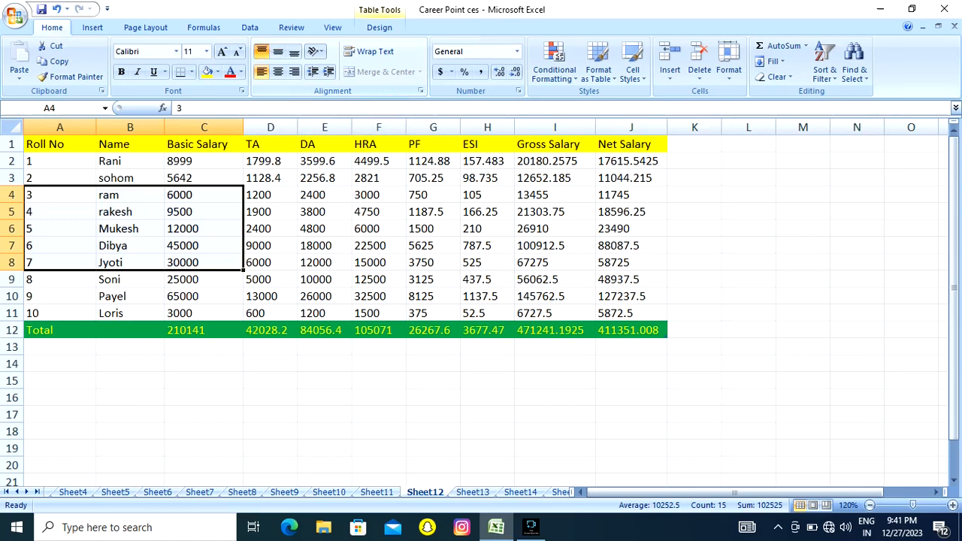
click(204, 212)
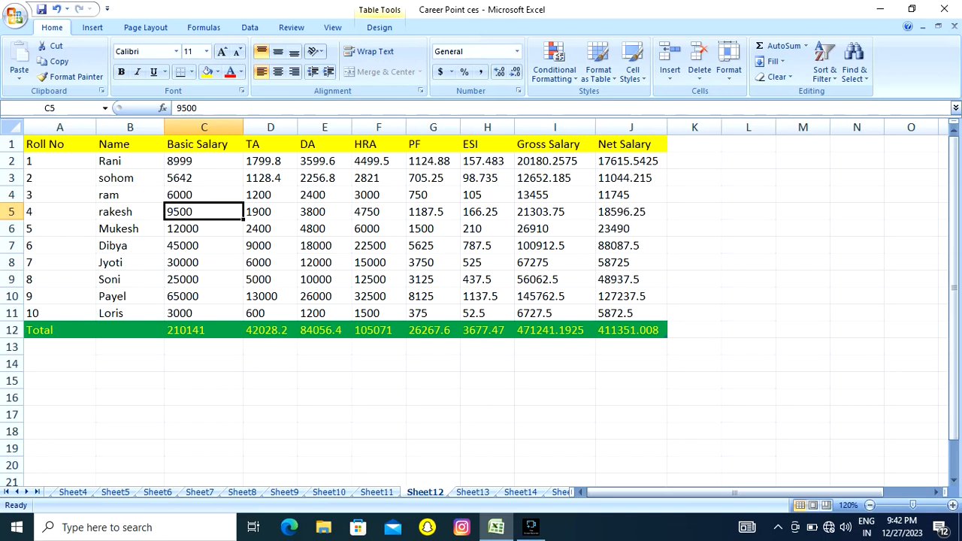
Make row 5 taller and try bottom, middle and top alignment on A5:F5, ending with Bottom Align.
drag(11, 220, 11, 269)
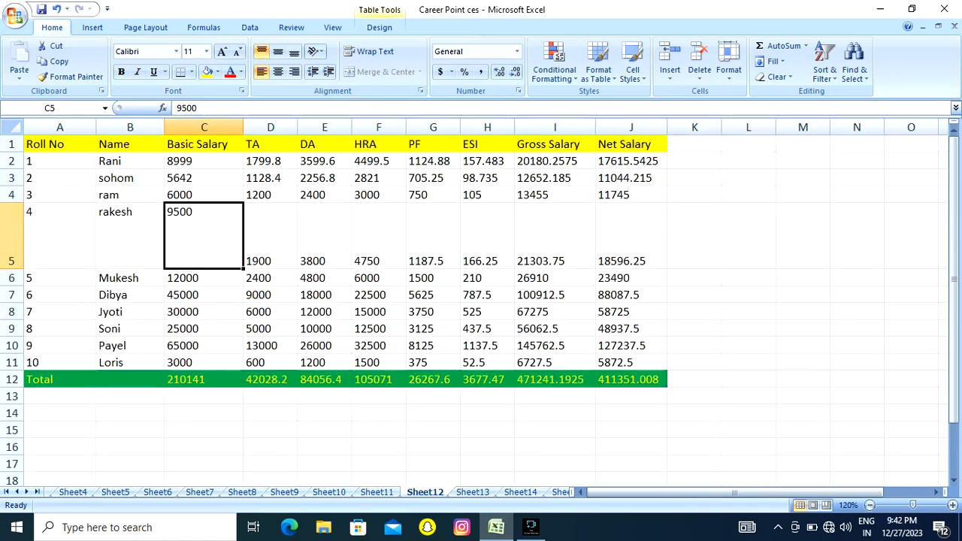
drag(60, 237, 378, 236)
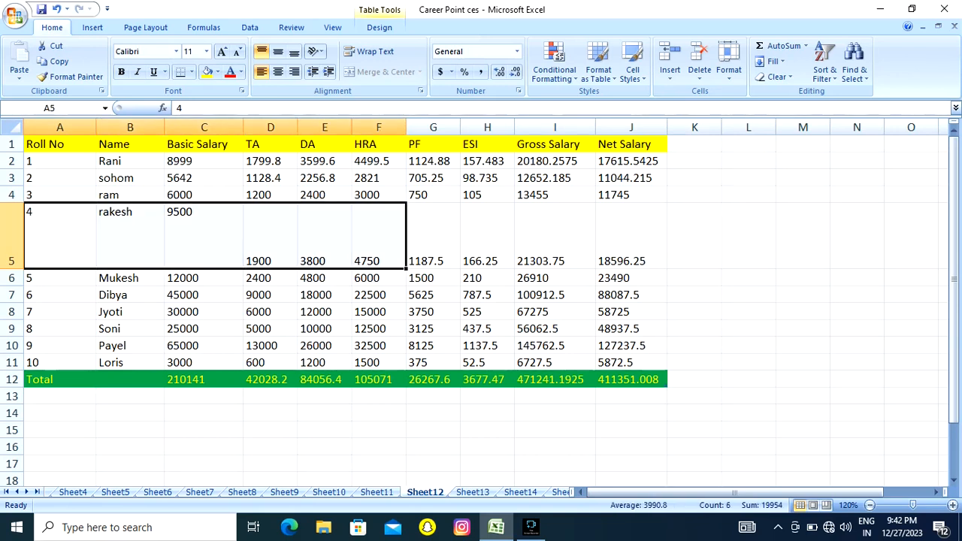
click(294, 51)
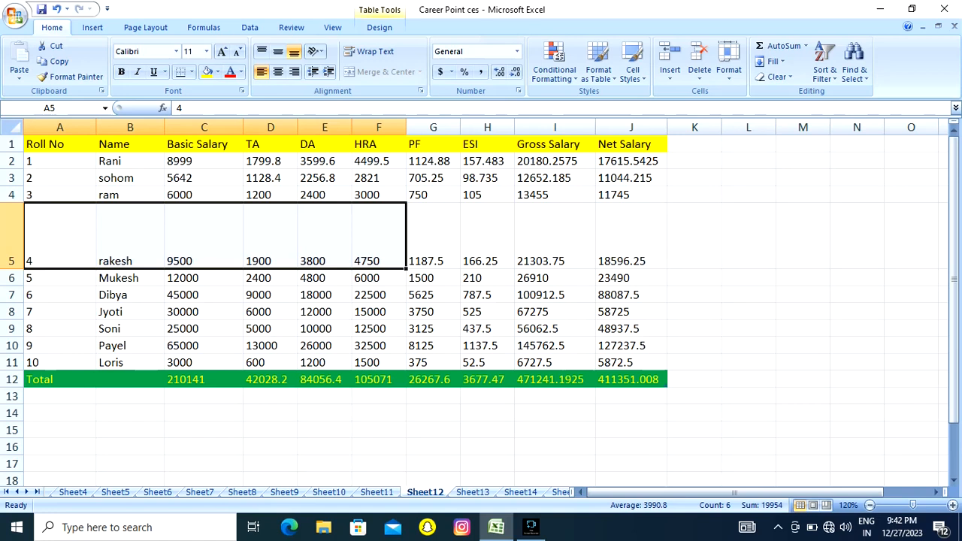
click(278, 51)
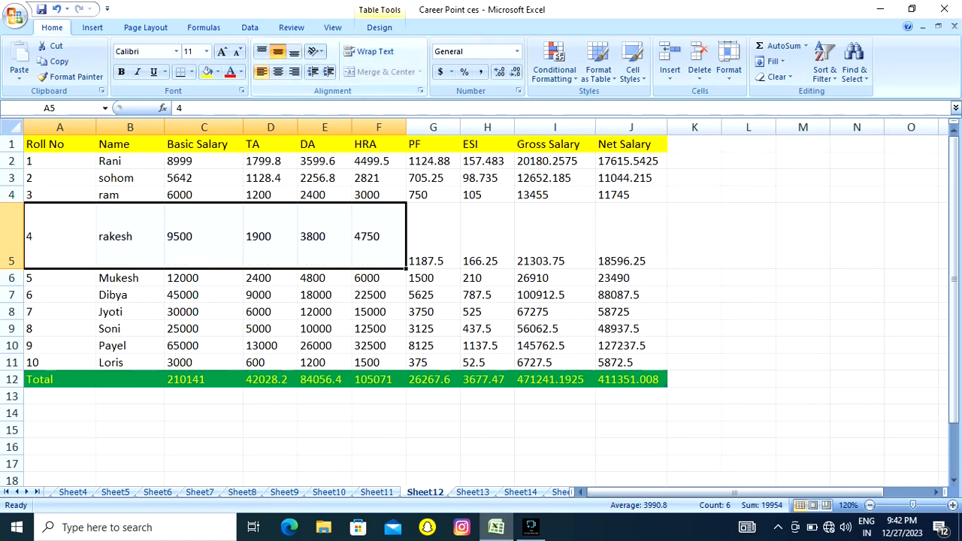
click(261, 52)
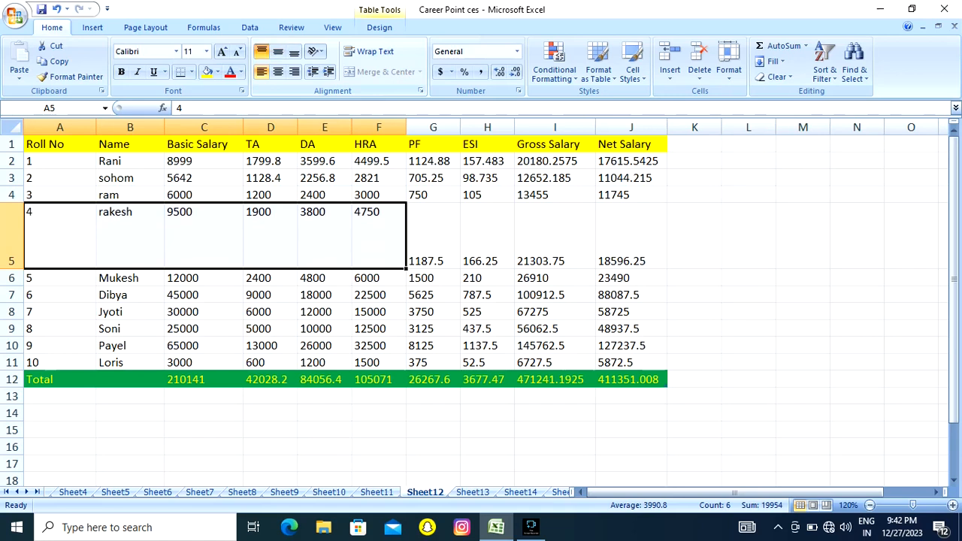
click(294, 51)
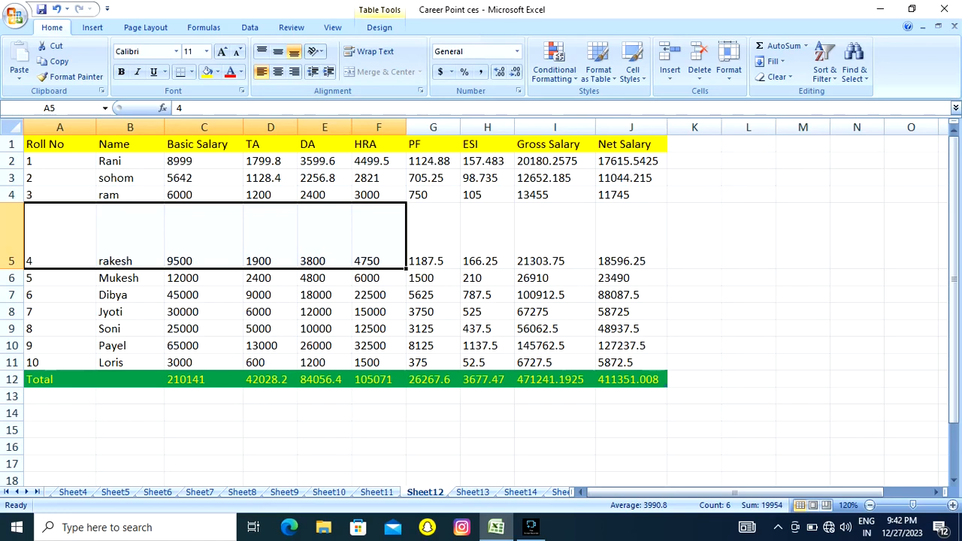
Increase the height of row 5 further.
click(204, 236)
click(165, 236)
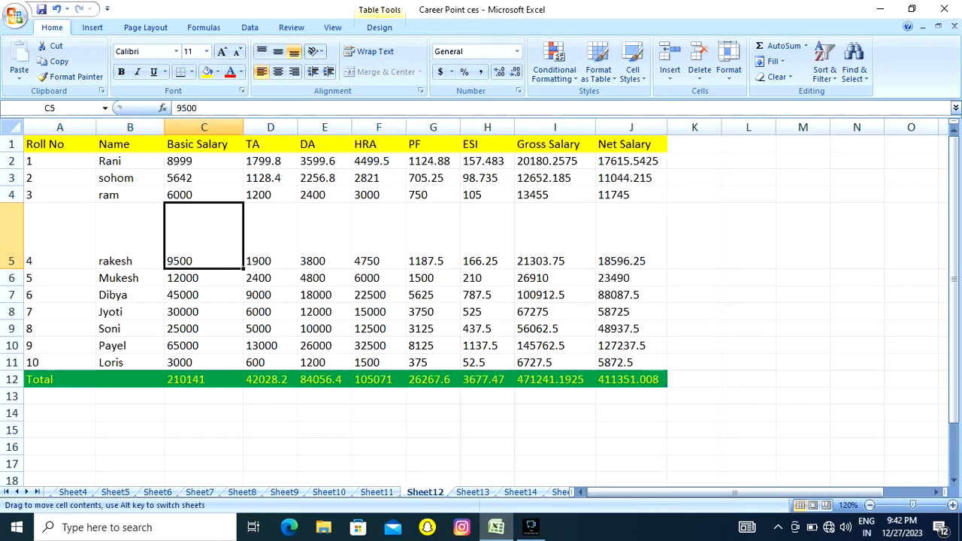
click(130, 236)
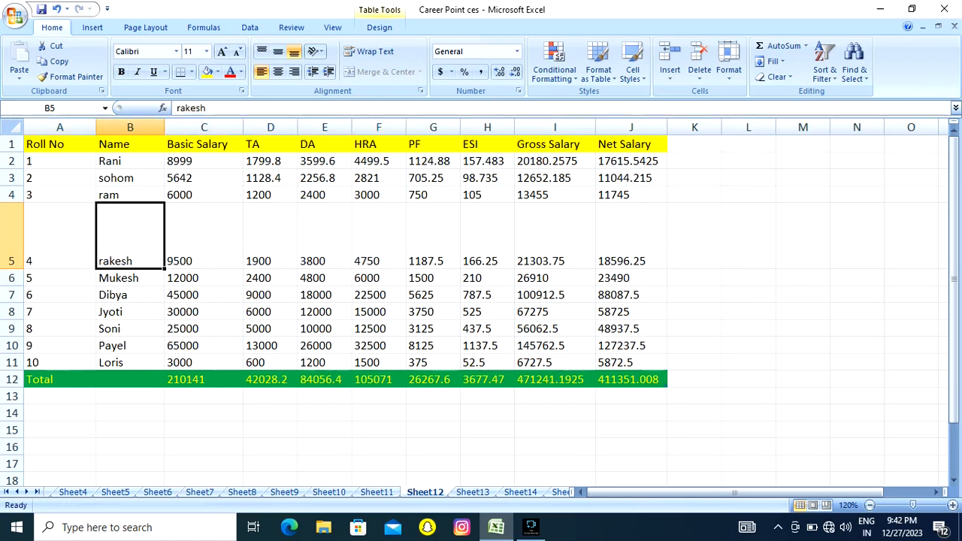
drag(12, 269, 11, 314)
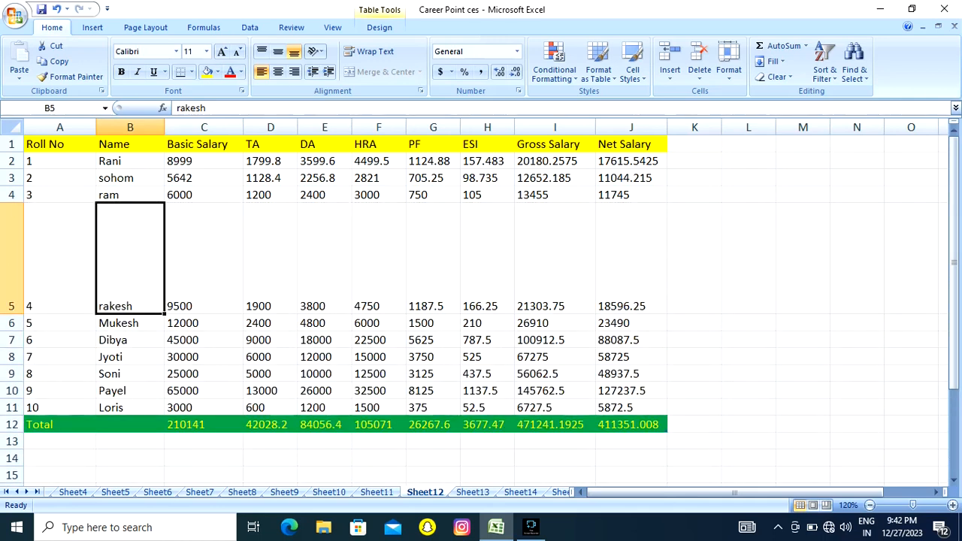
click(204, 258)
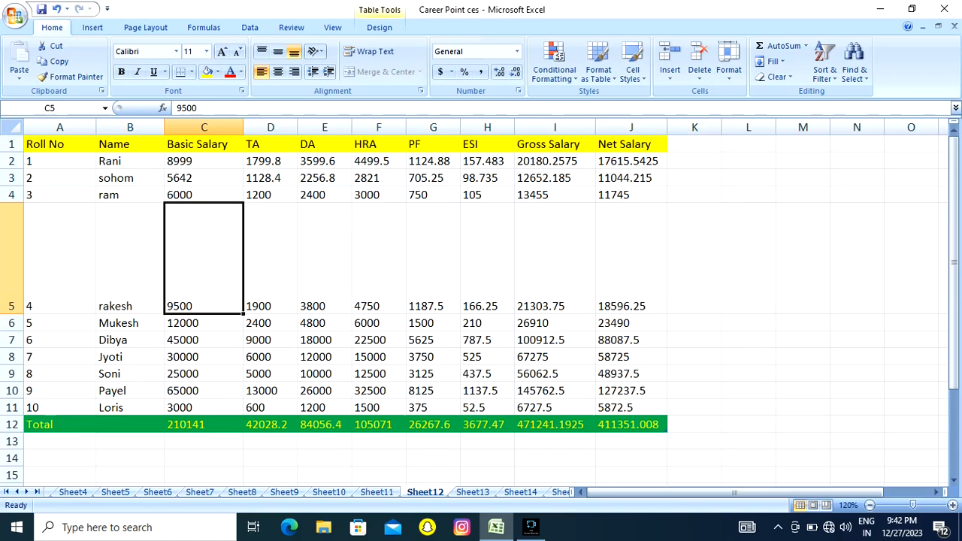
click(130, 259)
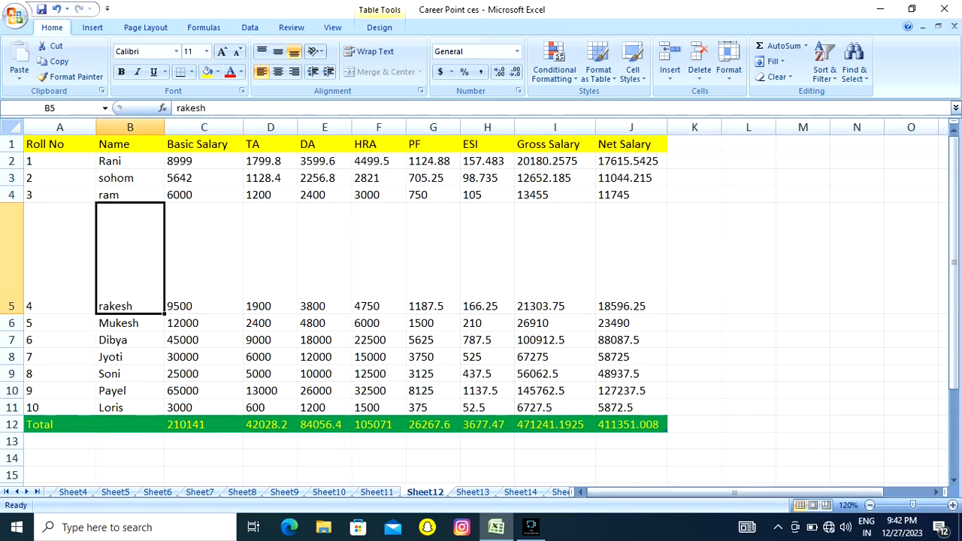
Apply AutoFit Row Height to row 5.
click(728, 63)
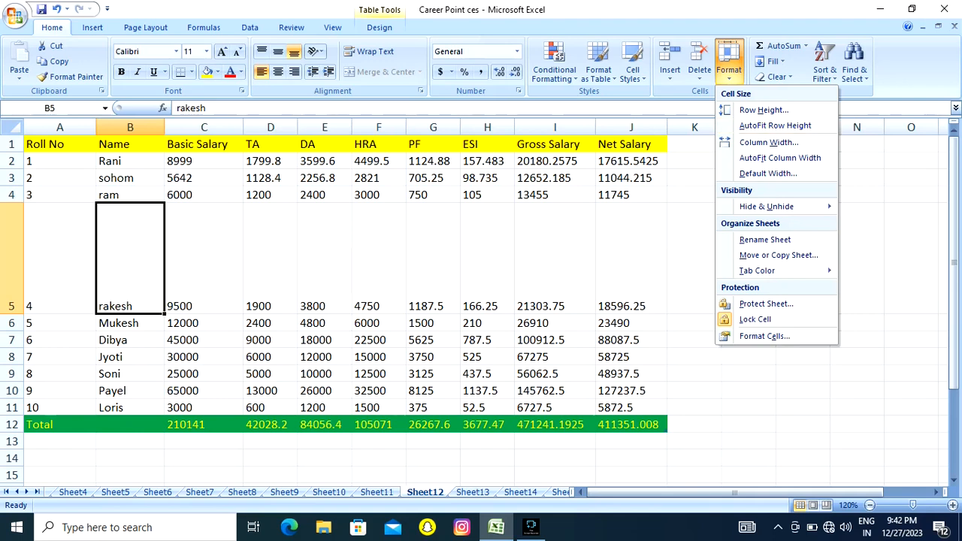
click(204, 259)
click(204, 259)
click(130, 260)
click(203, 259)
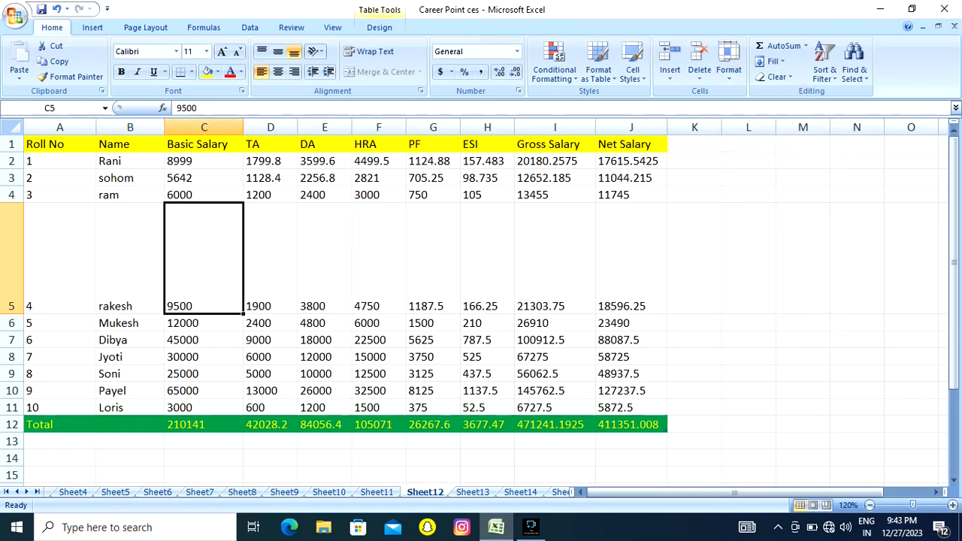
click(325, 259)
click(378, 259)
click(271, 260)
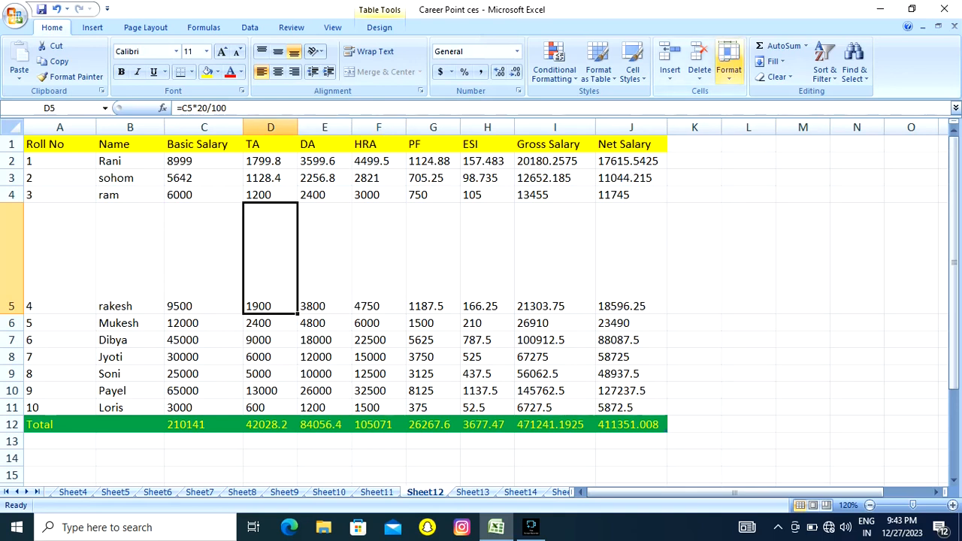
click(728, 64)
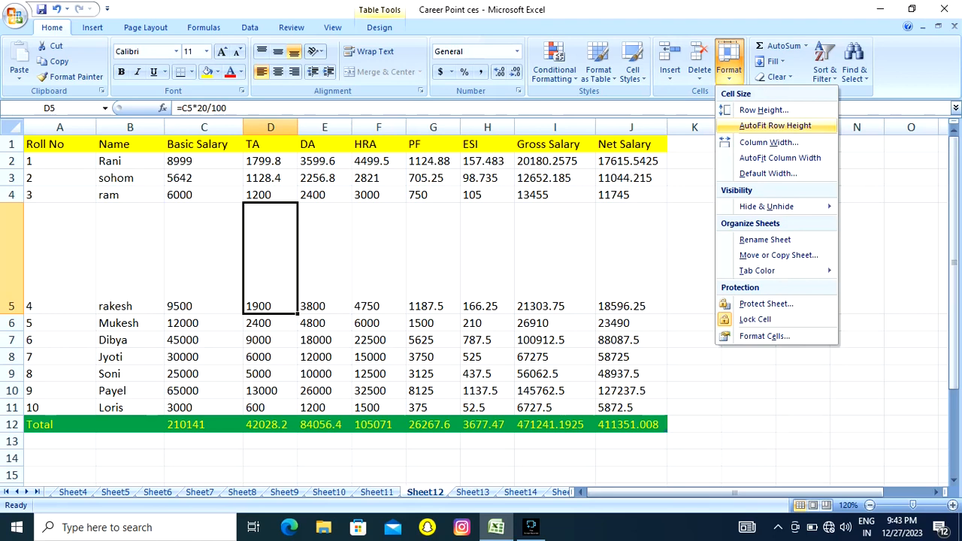
click(775, 126)
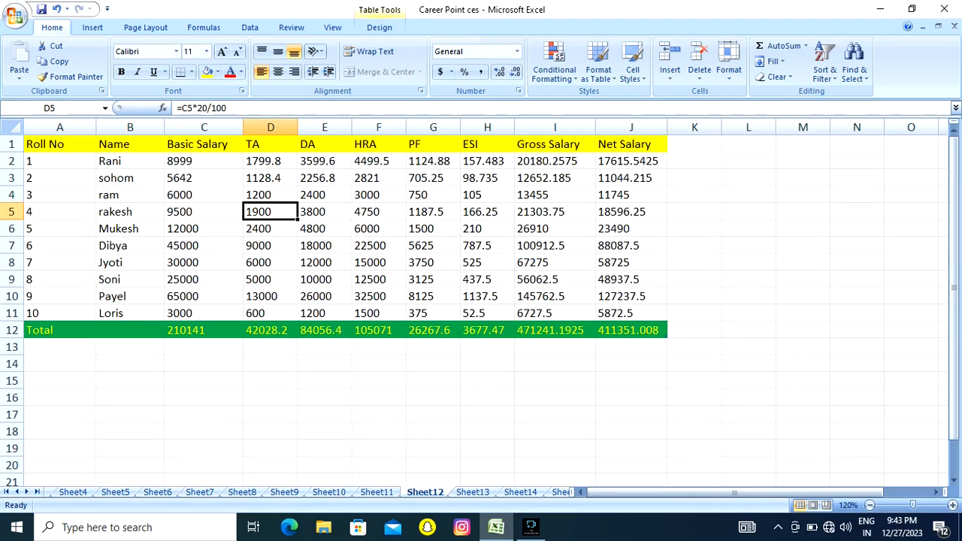
Try centre and right alignment on the whole salary table A1:J12, and return it to left alignment.
click(204, 228)
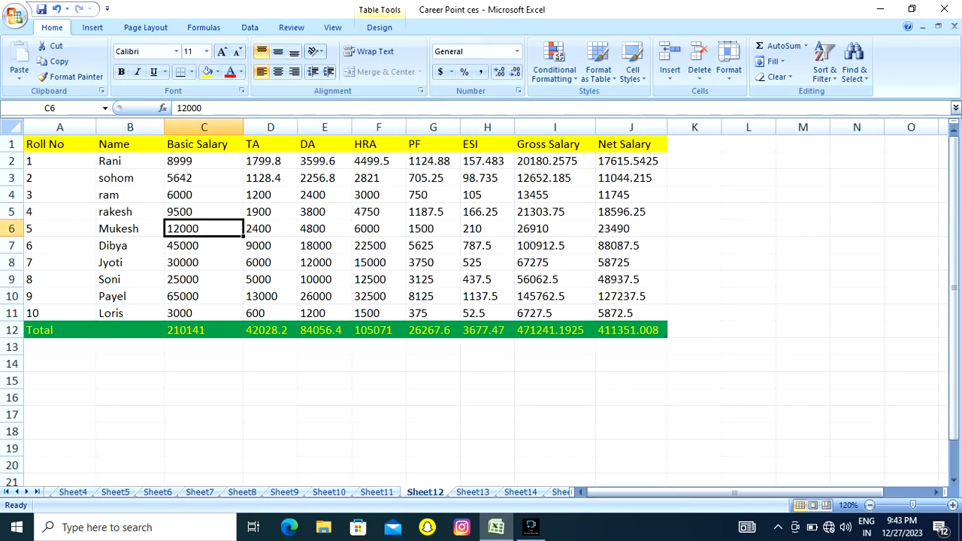
drag(45, 144, 631, 330)
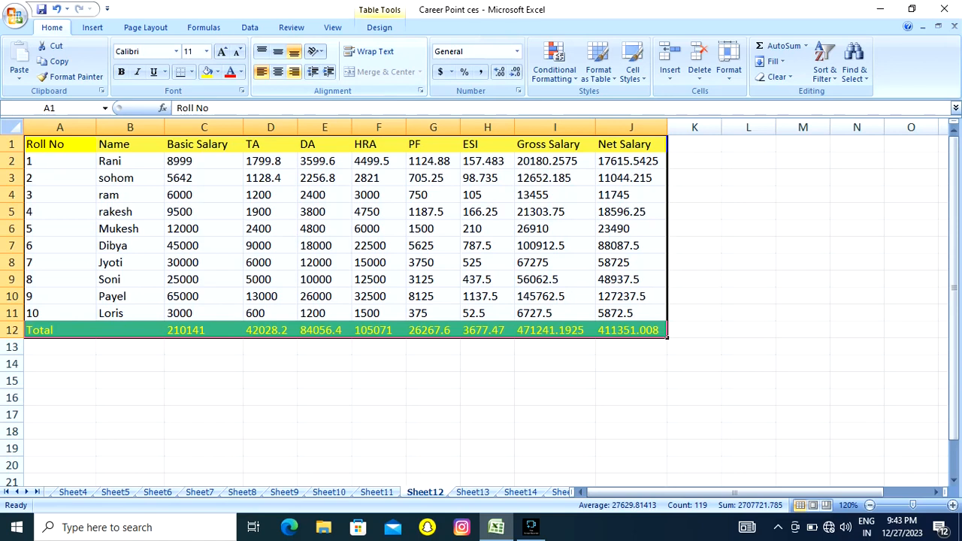
click(278, 71)
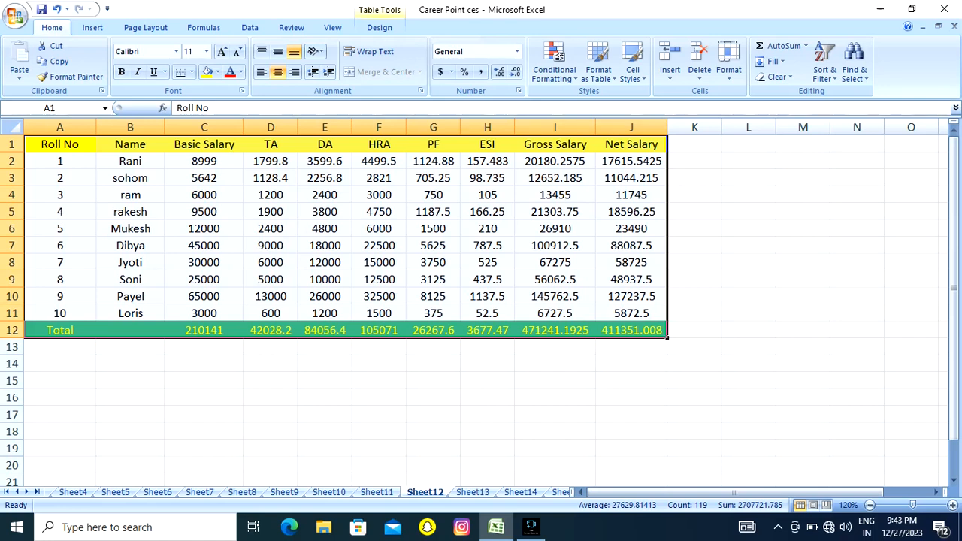
click(294, 71)
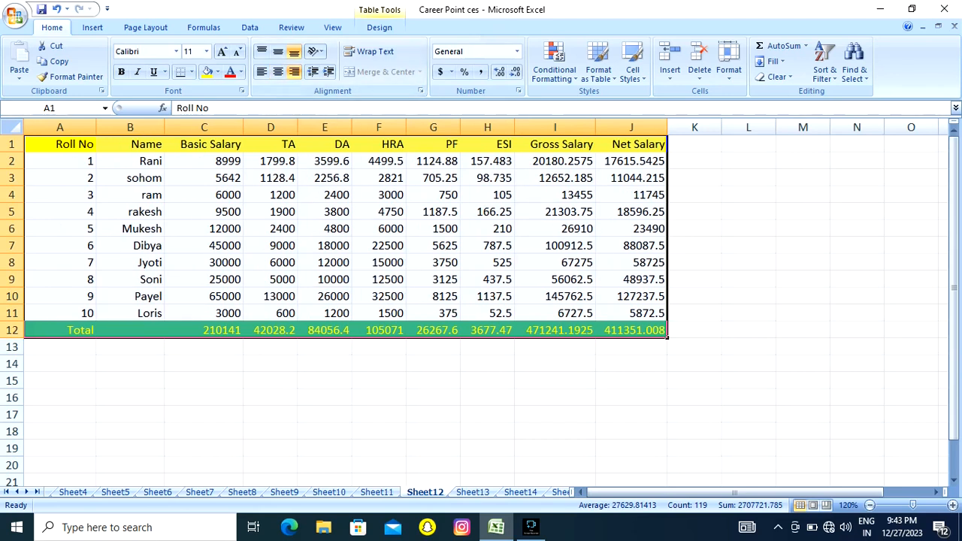
click(261, 72)
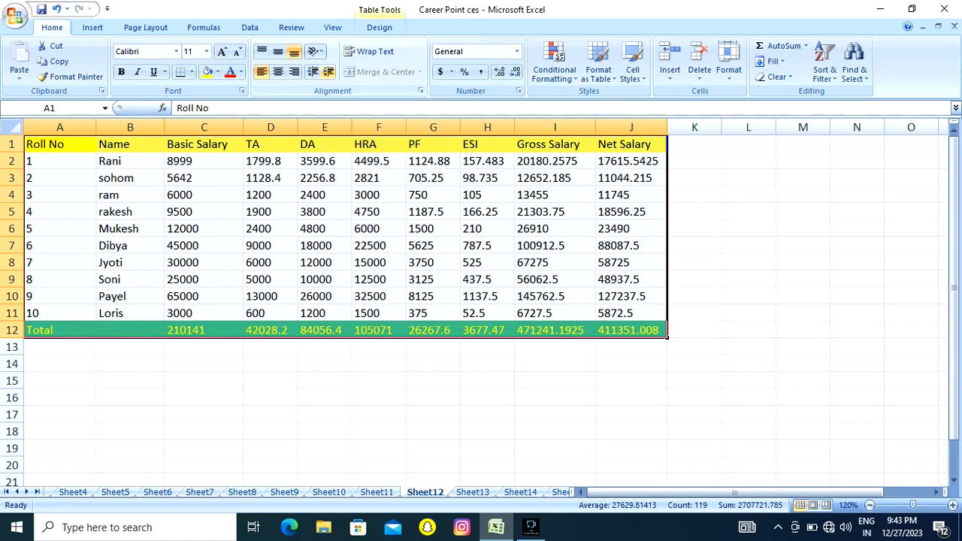
Increase the indent of the salary table A1:J12 by five levels.
click(328, 71)
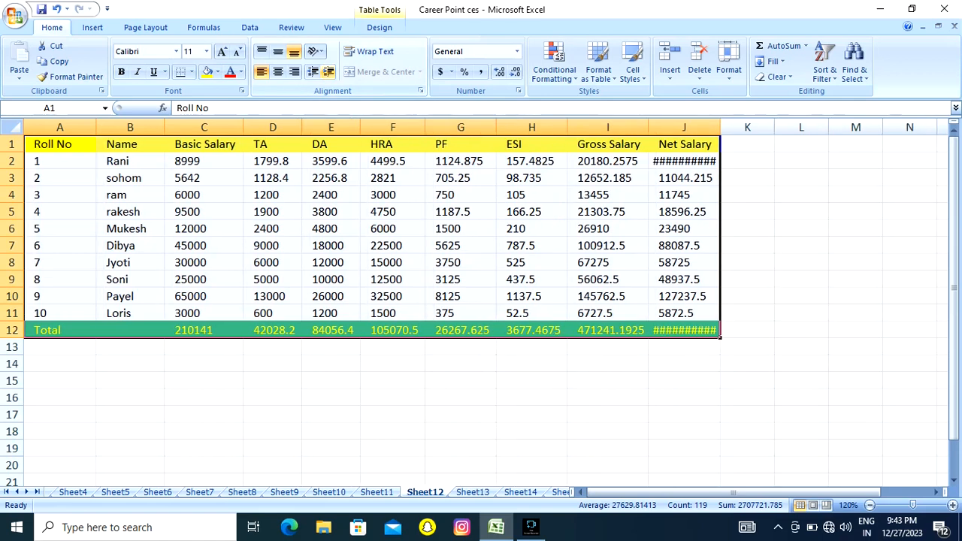
click(328, 71)
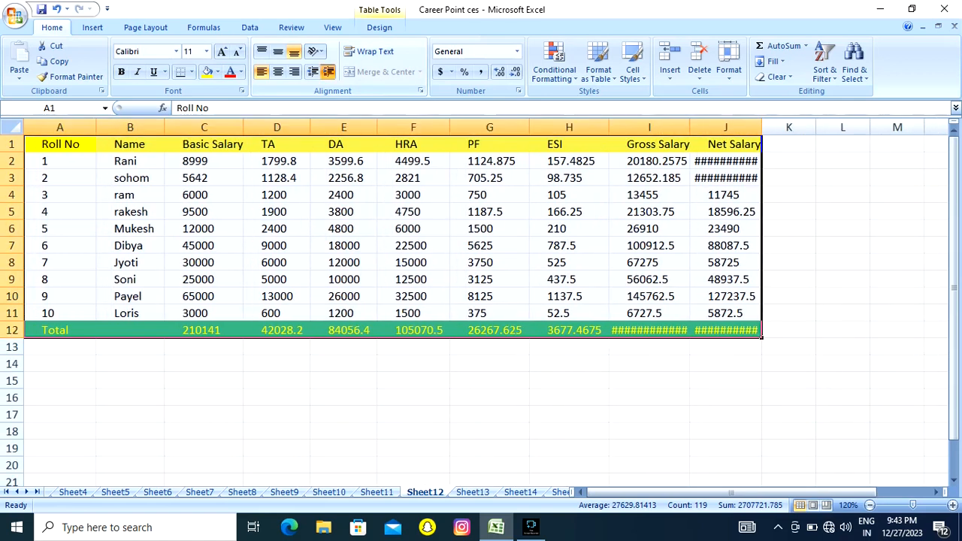
click(328, 72)
click(328, 71)
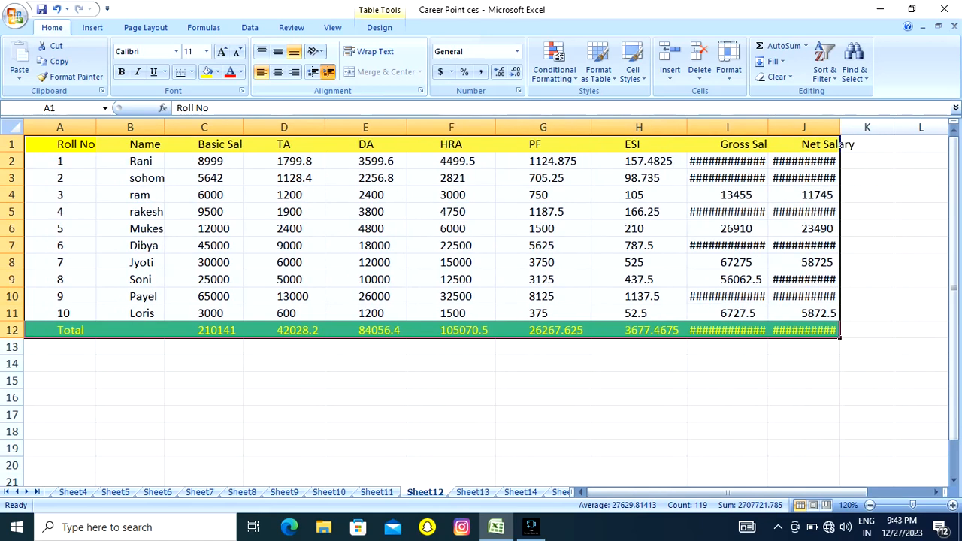
click(328, 71)
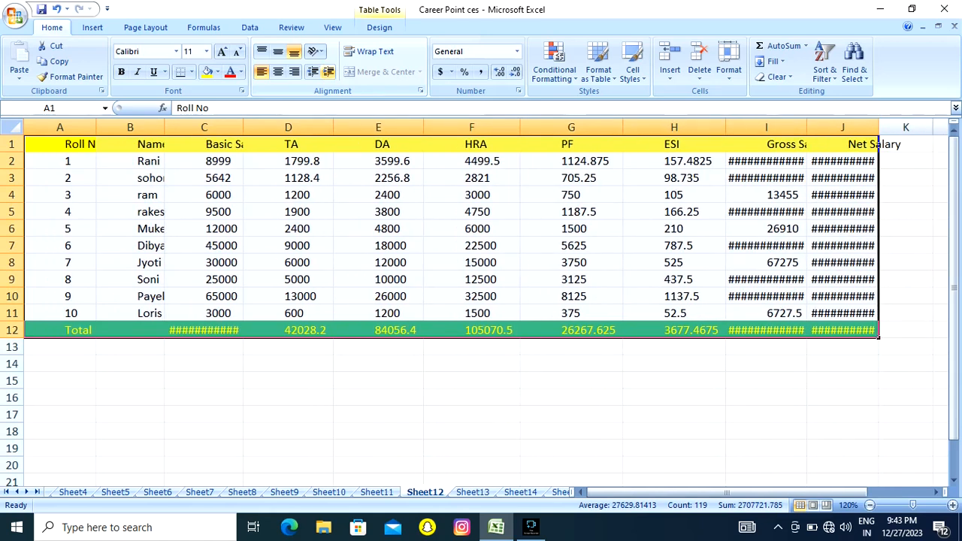
Decrease the indent of the salary table A1:J12 until no indentation is left.
click(313, 71)
click(313, 71)
click(312, 71)
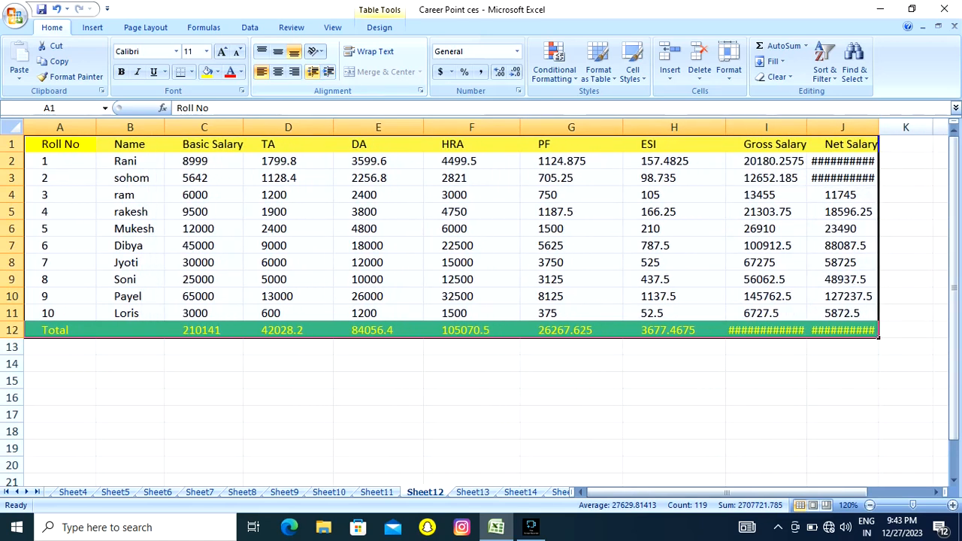
click(313, 72)
click(312, 72)
click(312, 71)
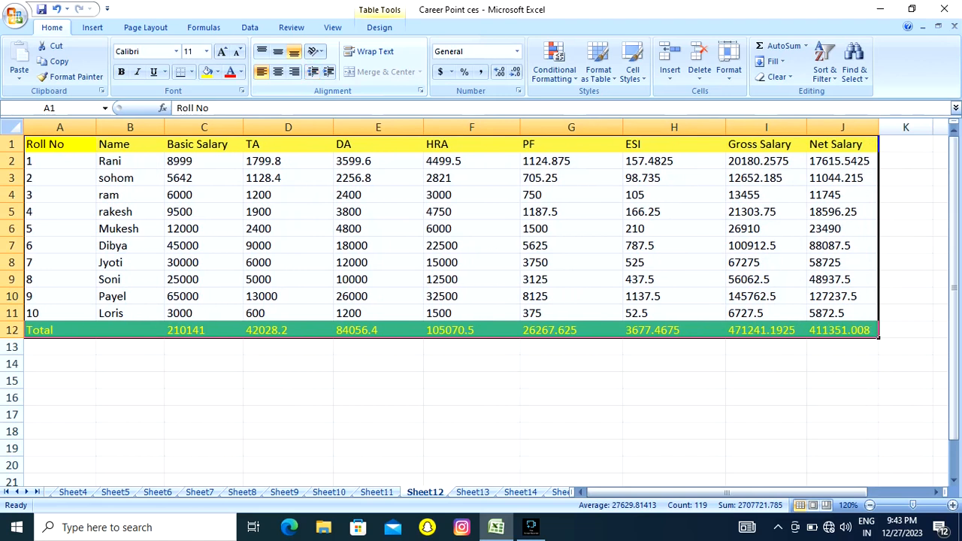
Merge and centre the empty cells D14:E20 below the salary table into one cell.
click(287, 246)
click(378, 212)
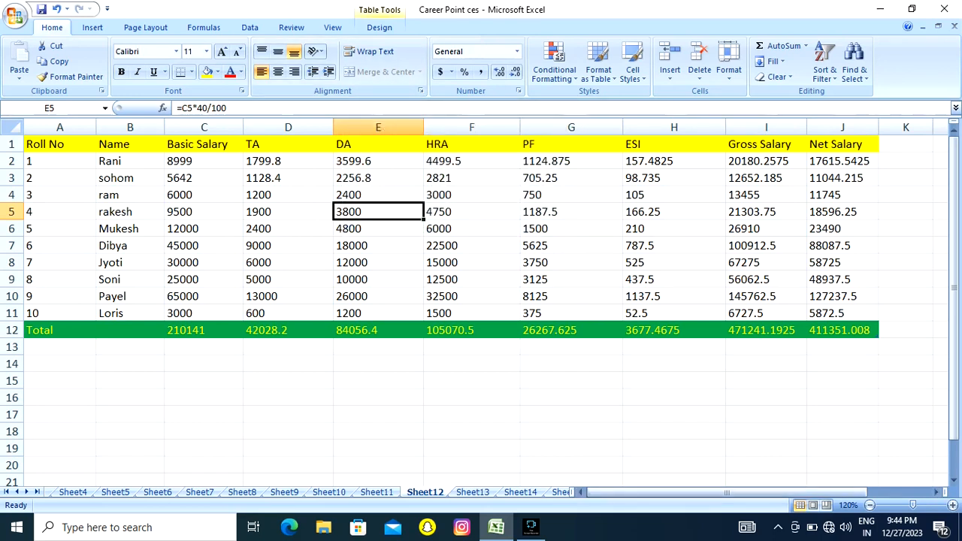
click(869, 505)
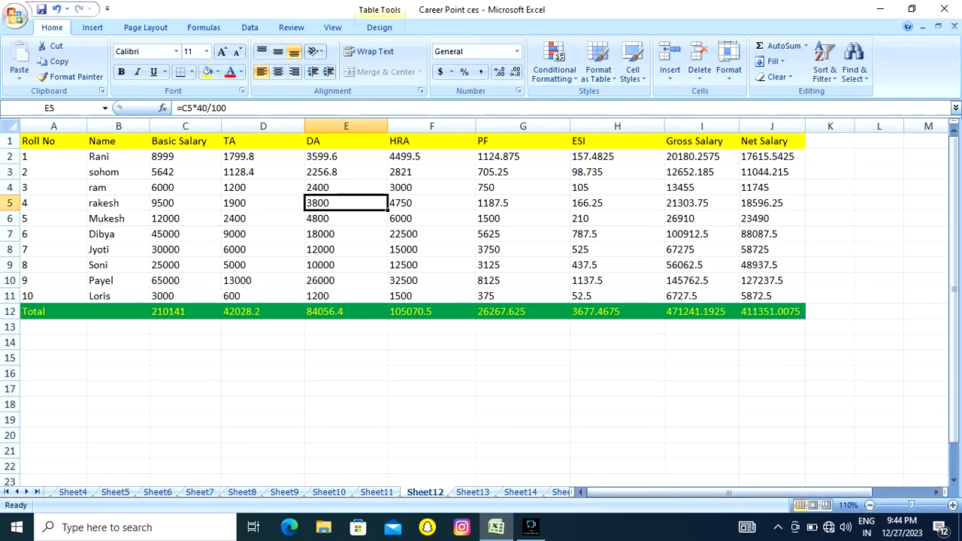
drag(262, 342, 322, 436)
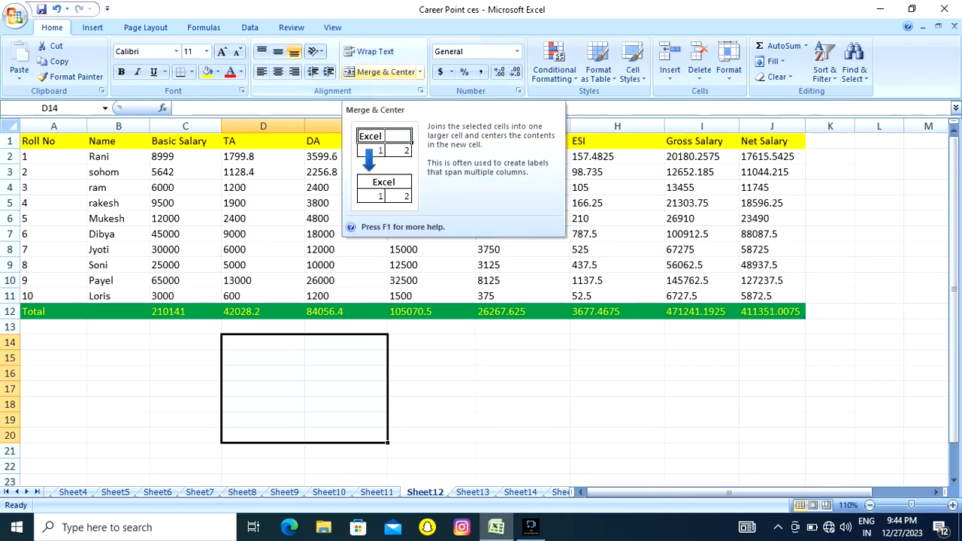
click(385, 72)
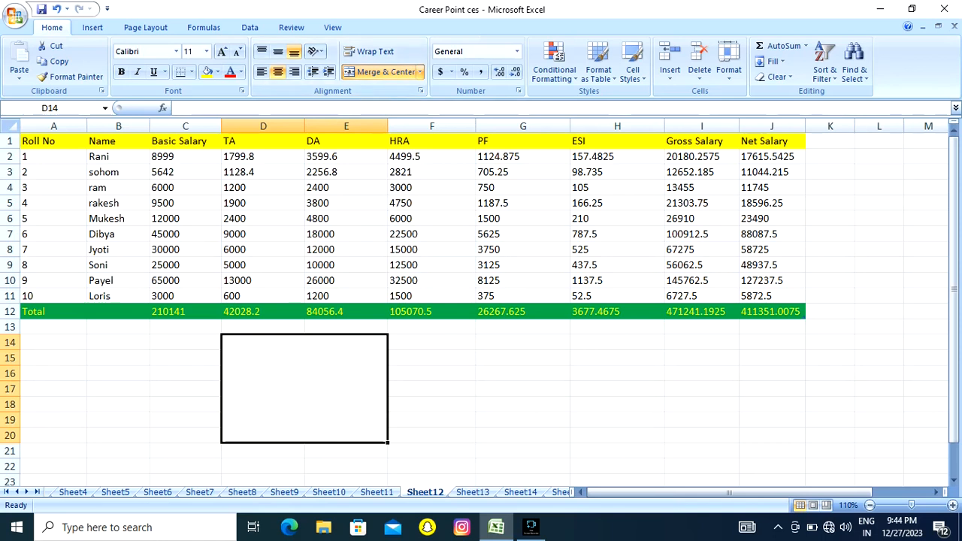
Enter a long string of random sample text in the merged cell D14:E20 and wrap it inside the cell.
text(sjfh)
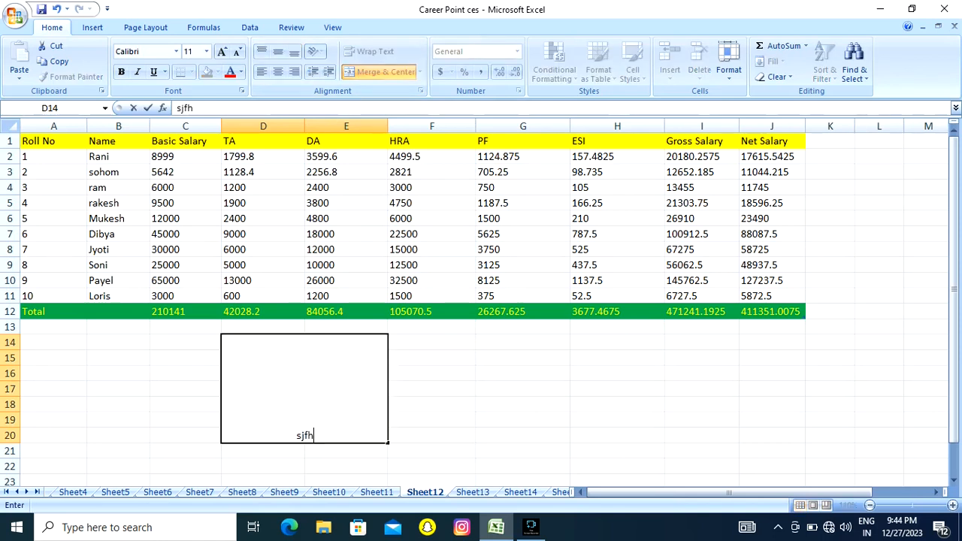
text(hjdskhfjsda hjklfdssjkh jklsd jkhsd)
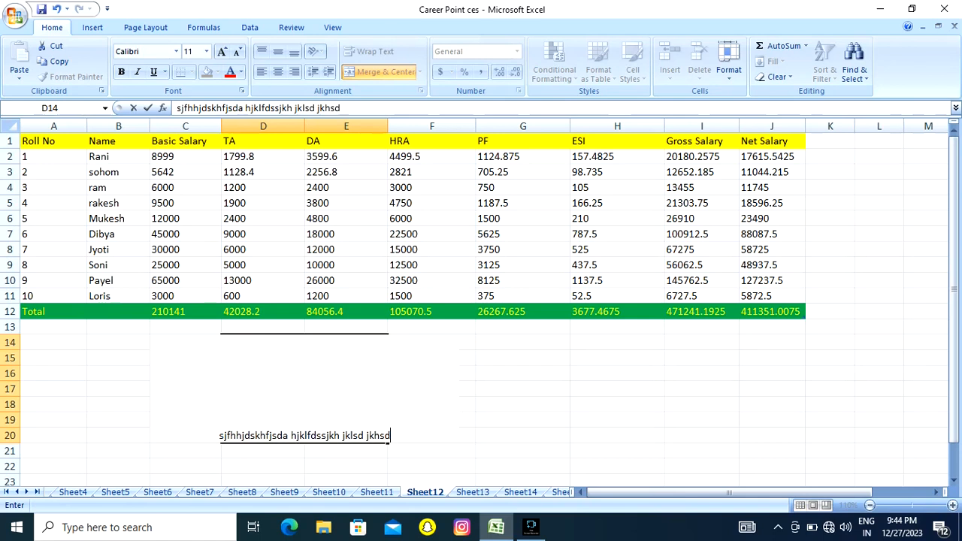
text(ssjfhjklsdsjksdsdhj sdjsklh jksdhjksdsjsddfjh)
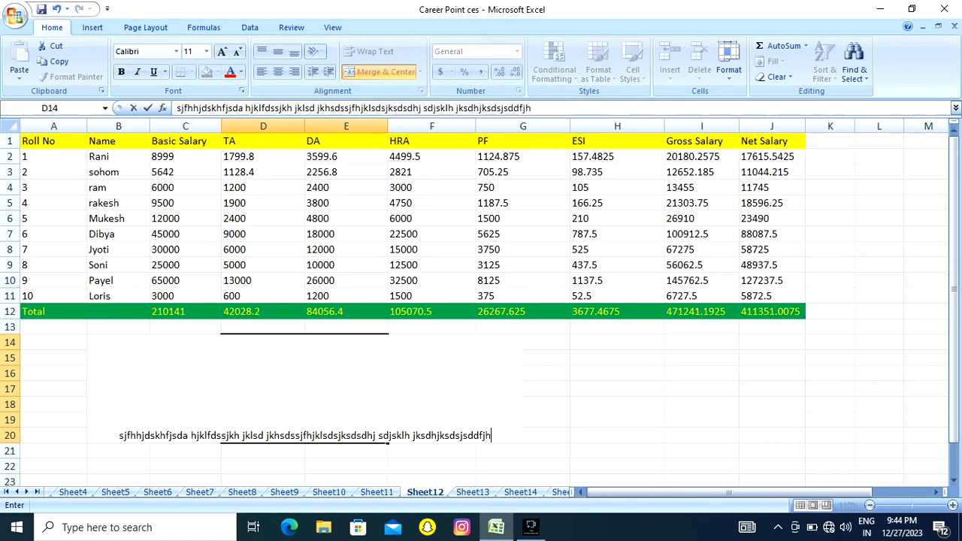
text(dsj hjkls fjjhsdjkhfjsdkhj sdhjf sh fjsdhjfhfjshj)
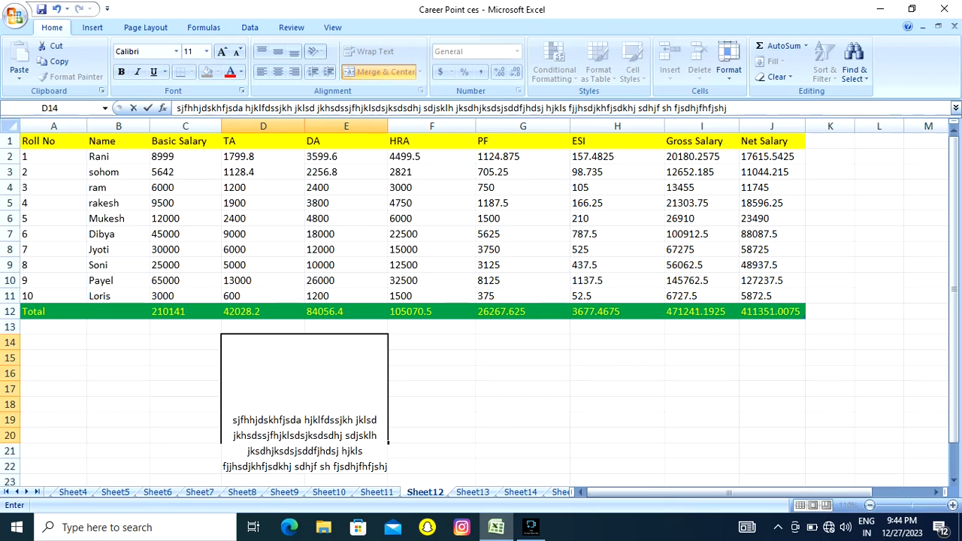
click(431, 373)
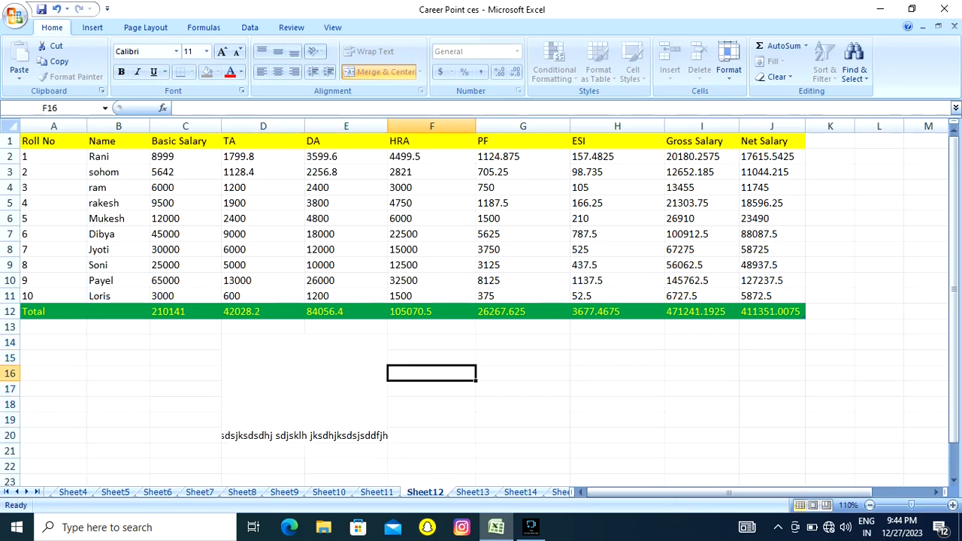
click(304, 388)
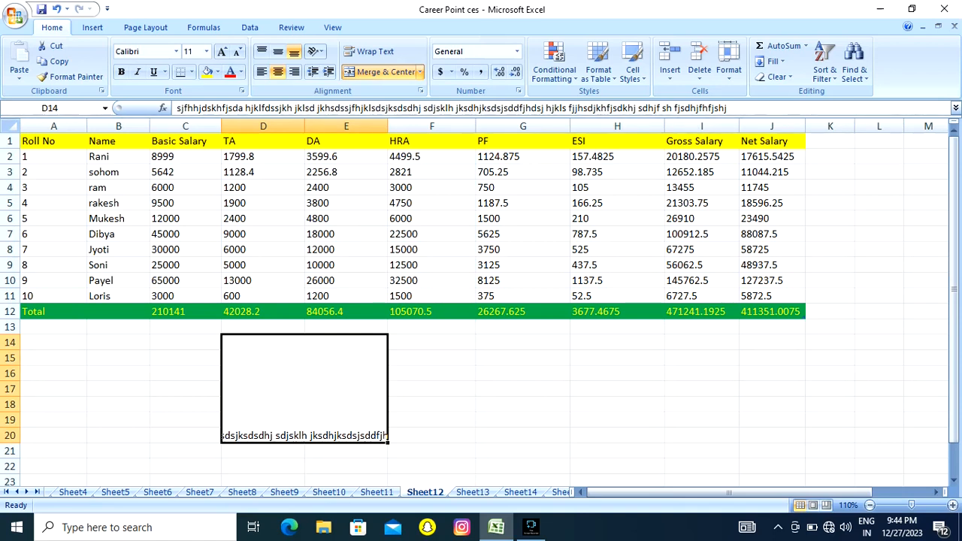
click(368, 51)
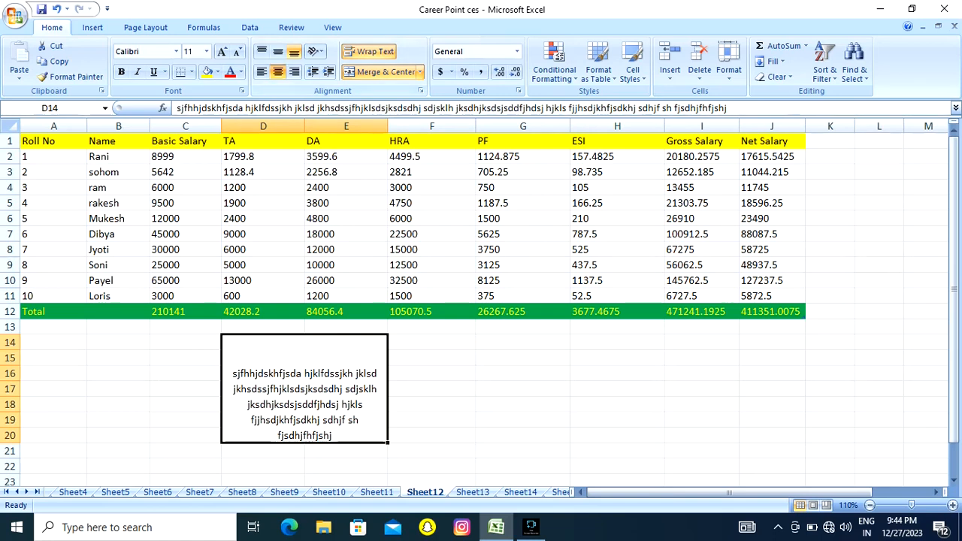
Try middle and top vertical alignment on the wrapped text in the merged cell, and return it to bottom alignment.
click(277, 51)
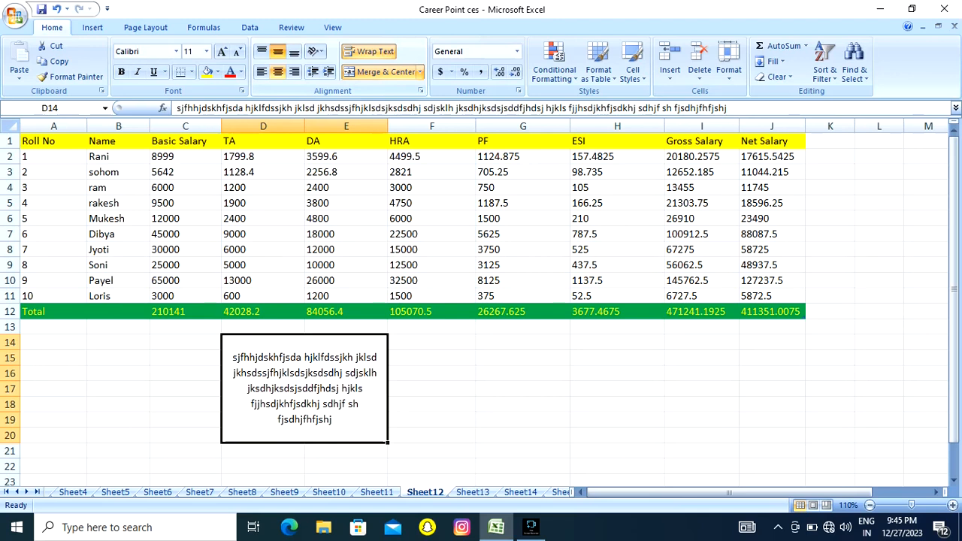
click(260, 51)
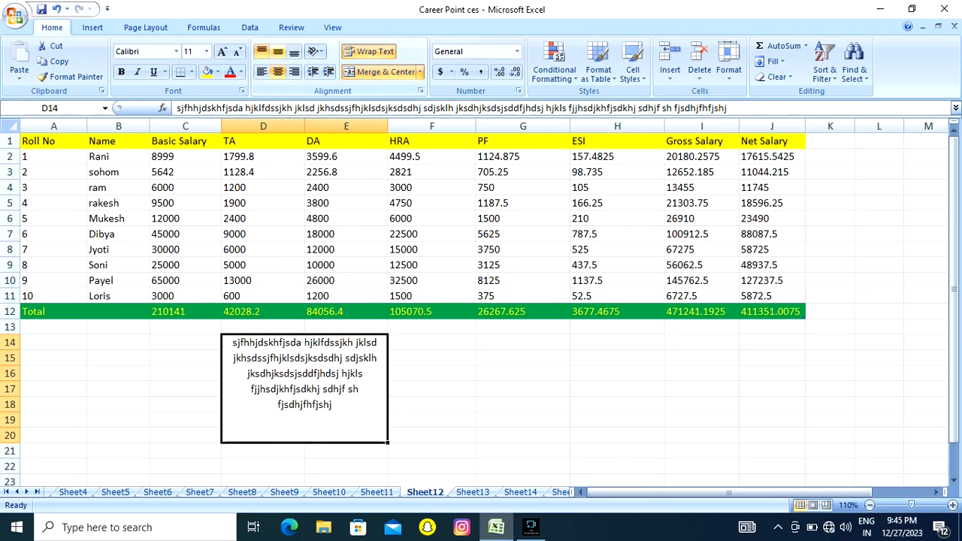
click(294, 51)
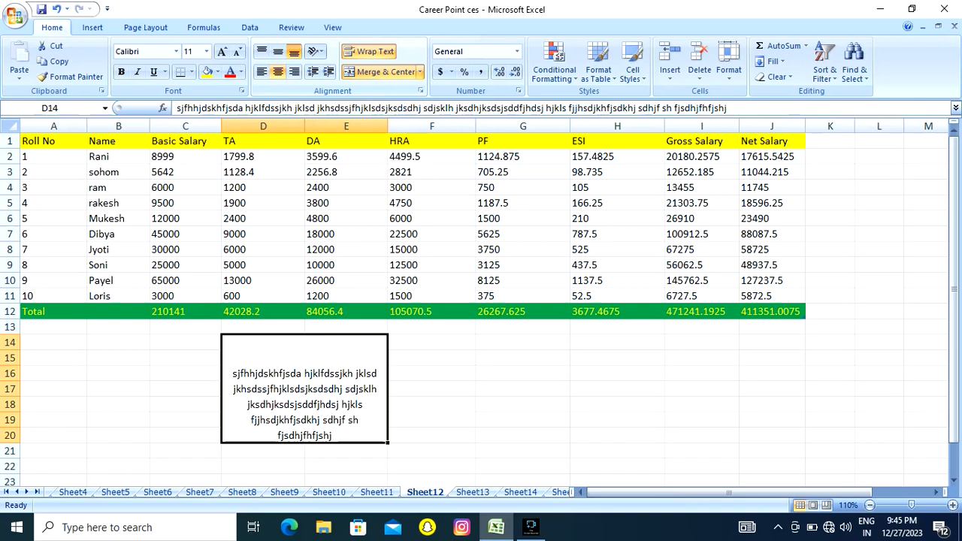
click(278, 51)
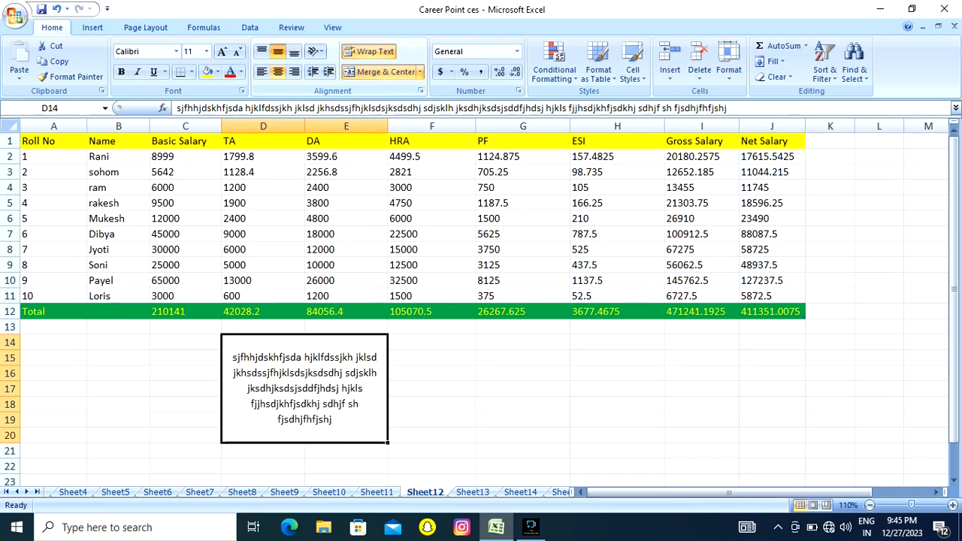
click(294, 51)
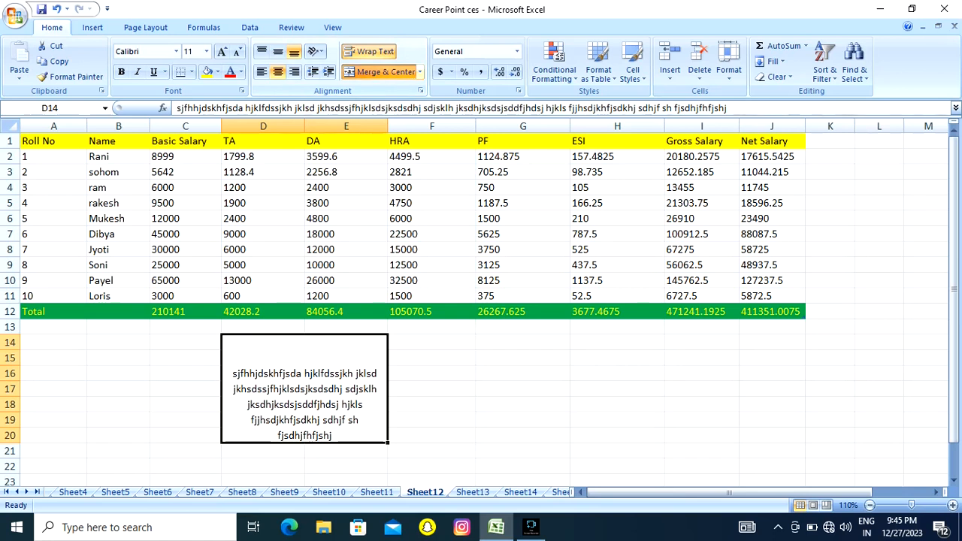
Unmerge the cells D14:E20 and join them row by row with Merge Across.
click(419, 71)
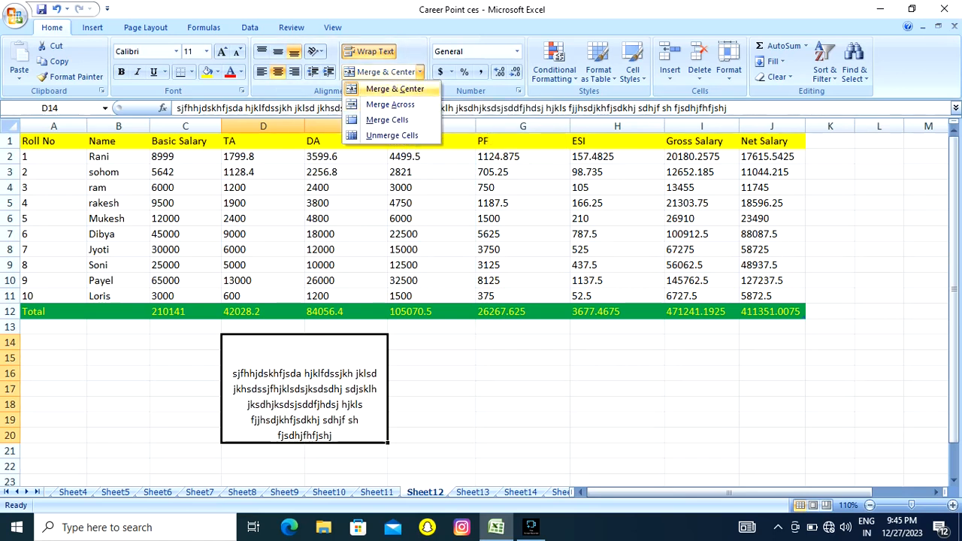
click(391, 135)
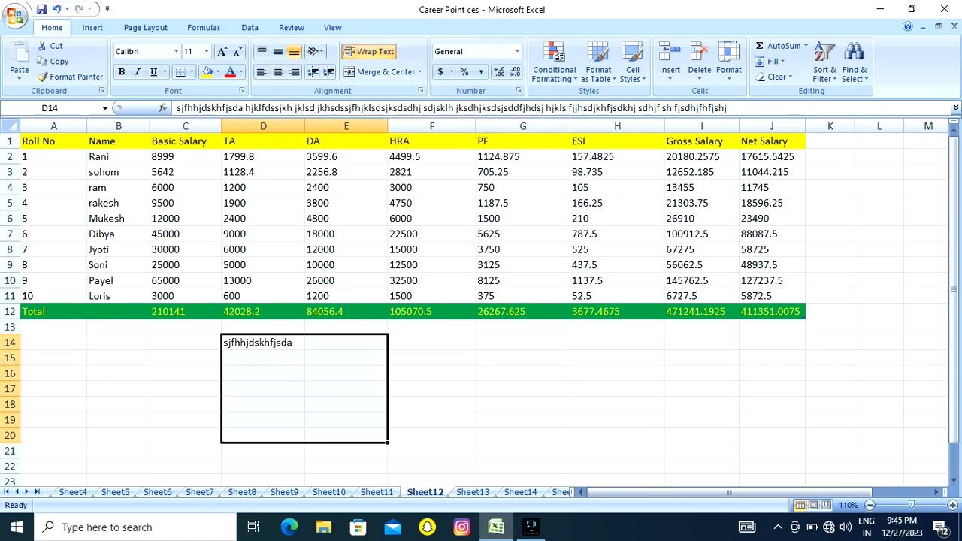
click(419, 71)
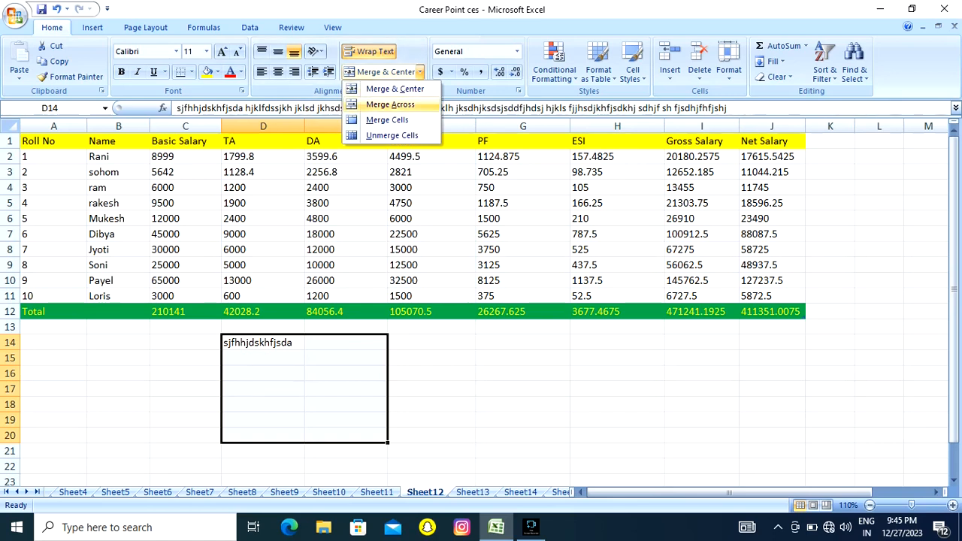
click(390, 104)
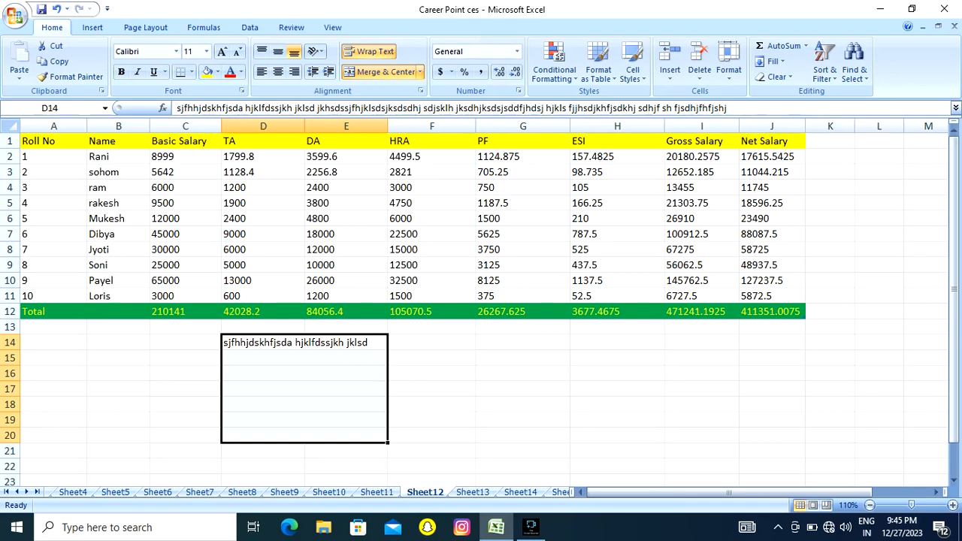
Join D14:E20 into a single uncentred cell with Merge Cells, and unmerge the range again.
click(419, 71)
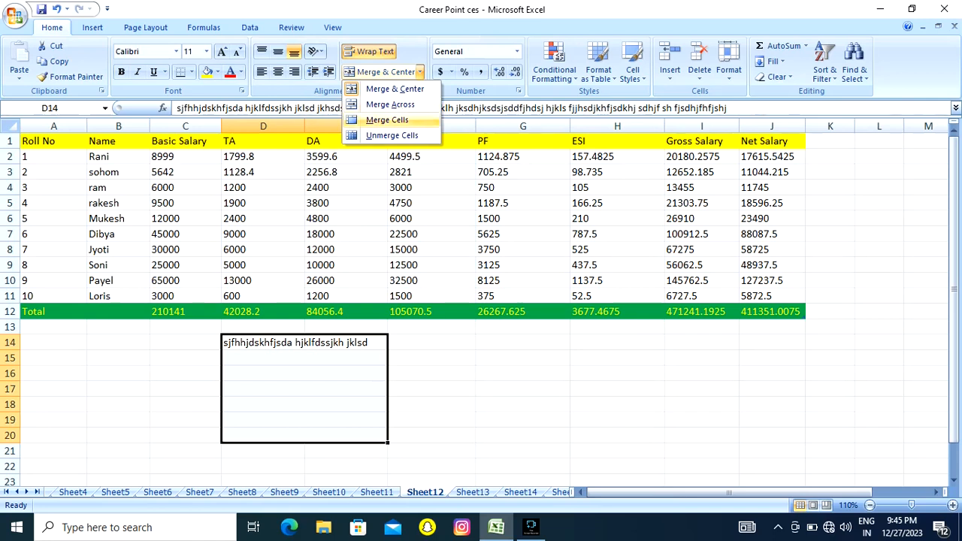
click(387, 119)
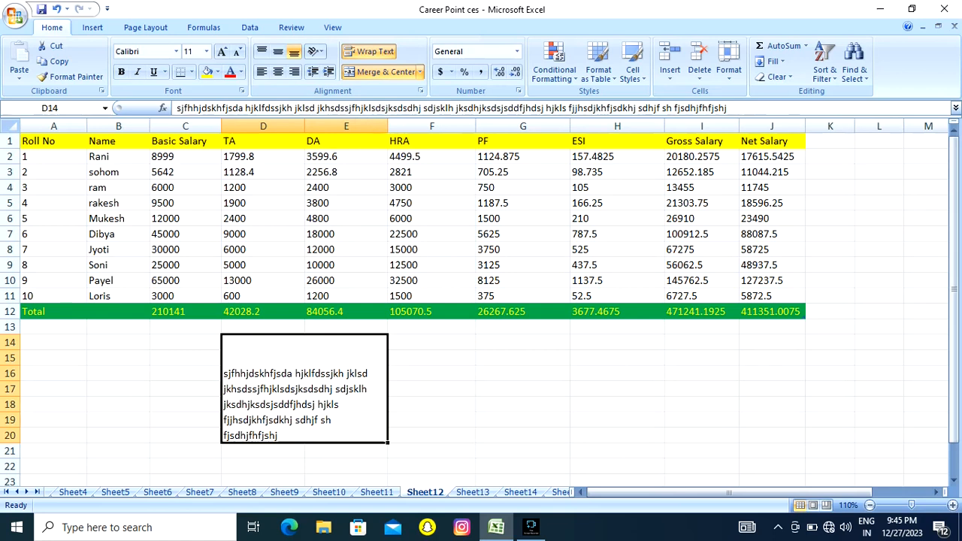
click(419, 72)
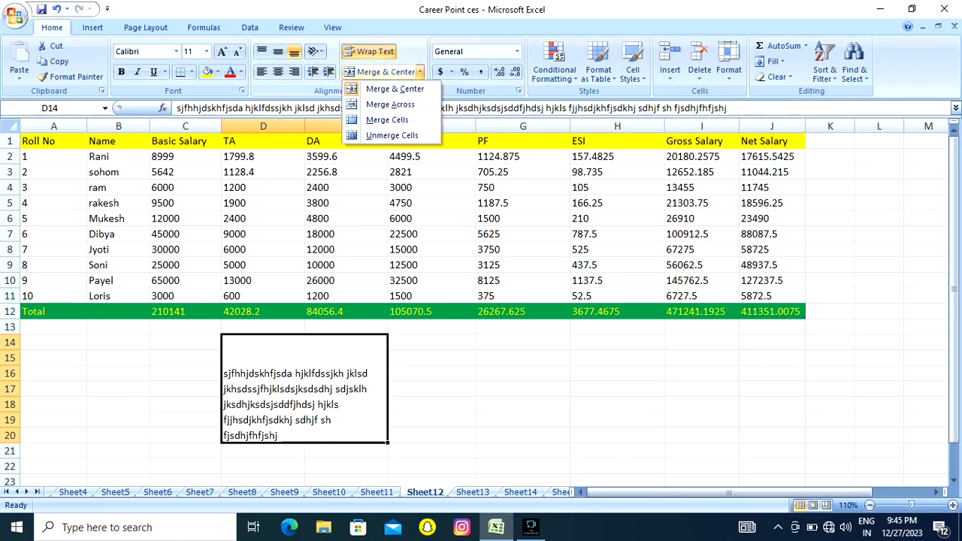
click(392, 135)
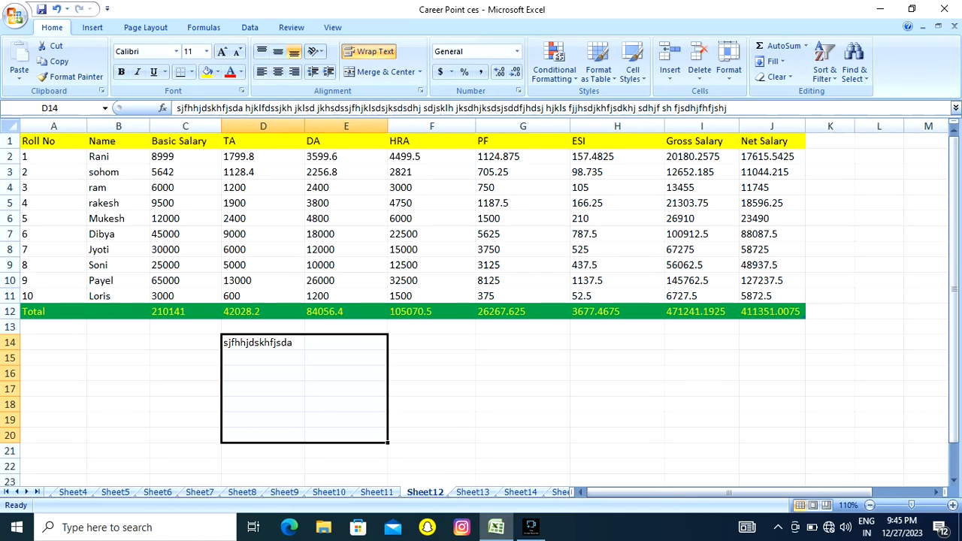
Delete the random sample text from cell D14.
key(Down)
key(Up)
key(Up)
key(Down)
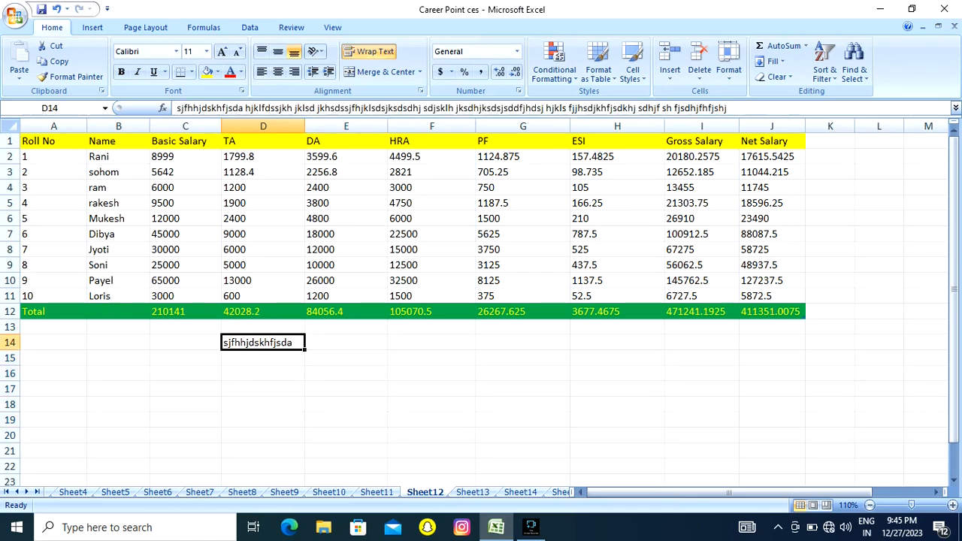
key(Delete)
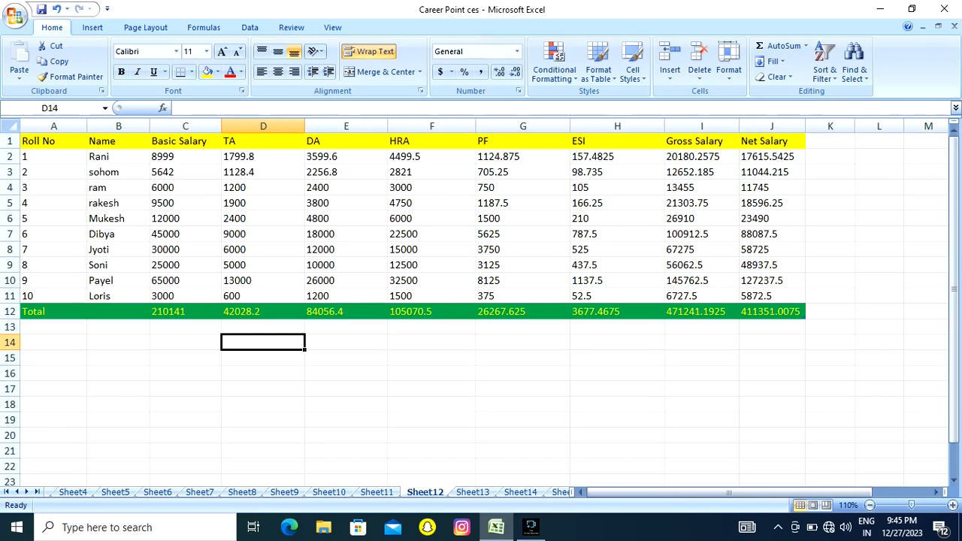
drag(345, 402, 346, 390)
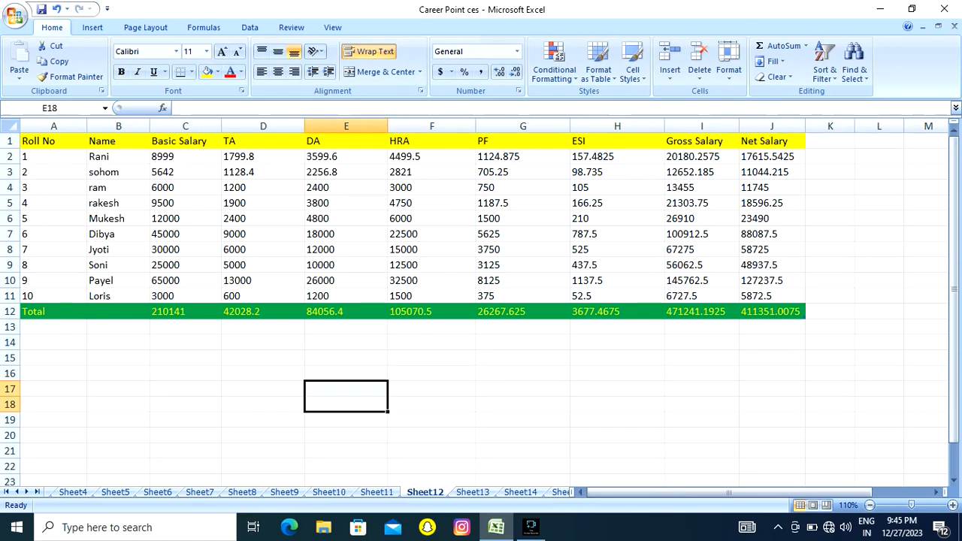
click(432, 373)
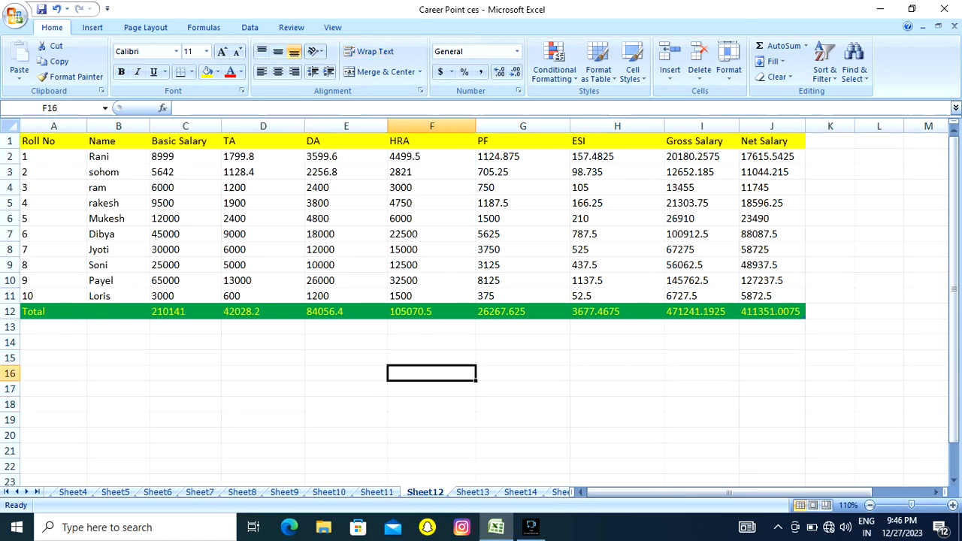
click(186, 142)
click(118, 141)
click(185, 135)
click(263, 141)
click(346, 141)
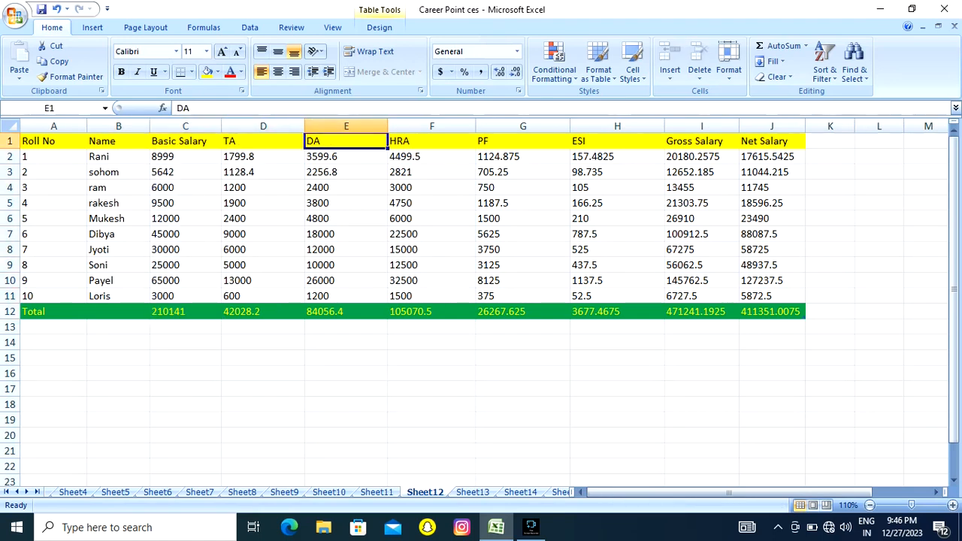
click(263, 141)
right_click(284, 142)
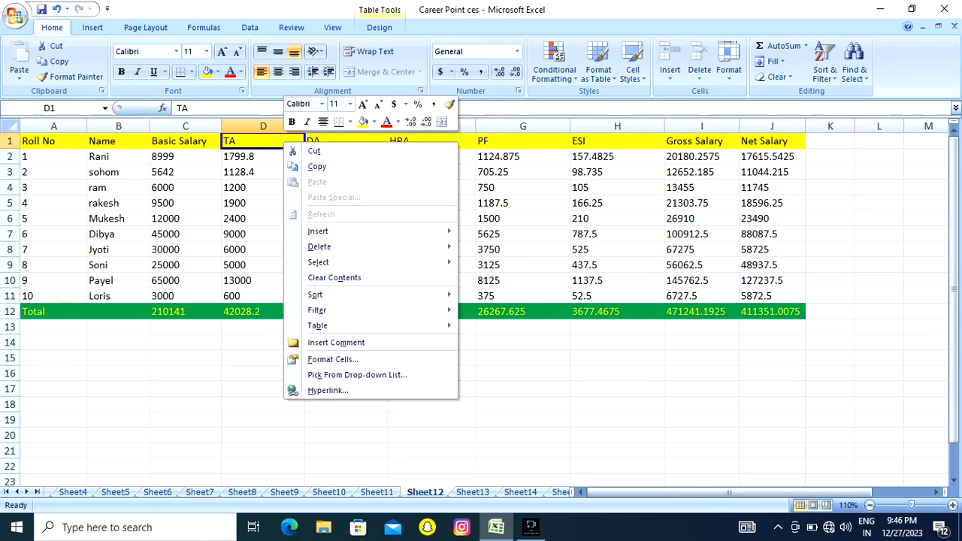
mouse_move(317, 232)
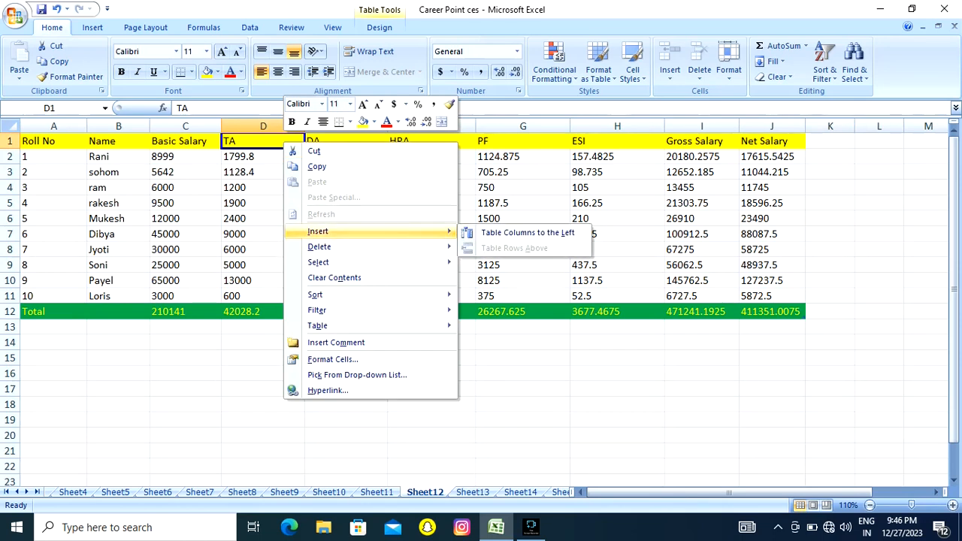
key(Escape)
Insert a blank sheet row above the header row of the salary table.
click(118, 142)
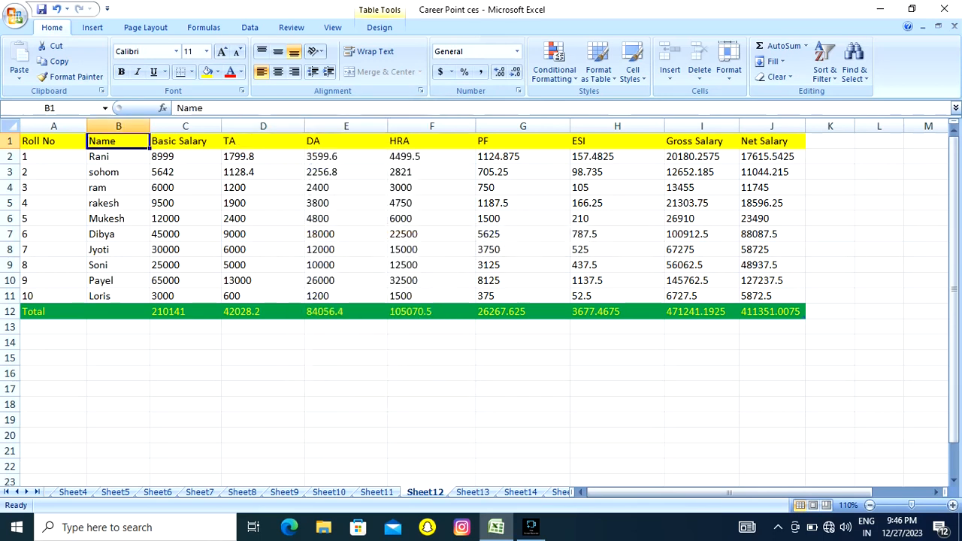
click(670, 74)
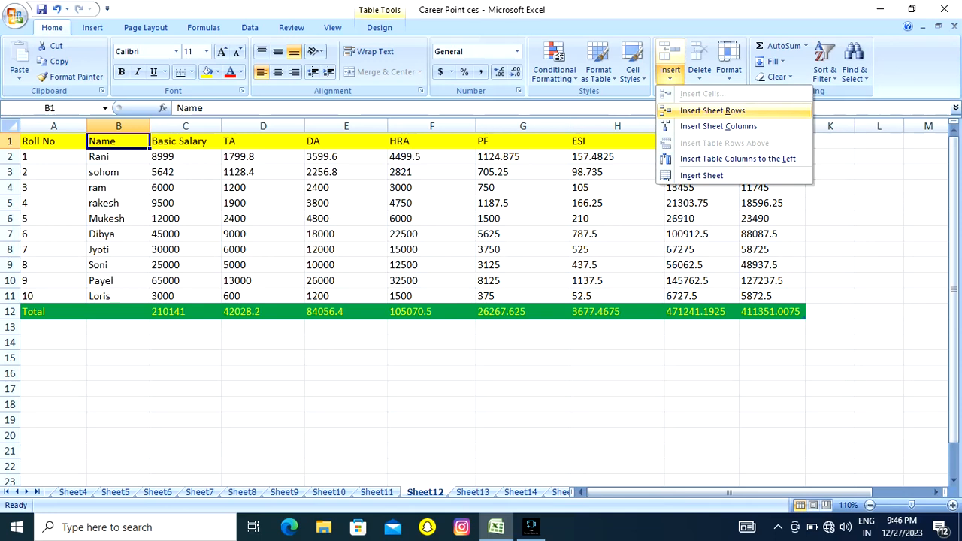
click(713, 111)
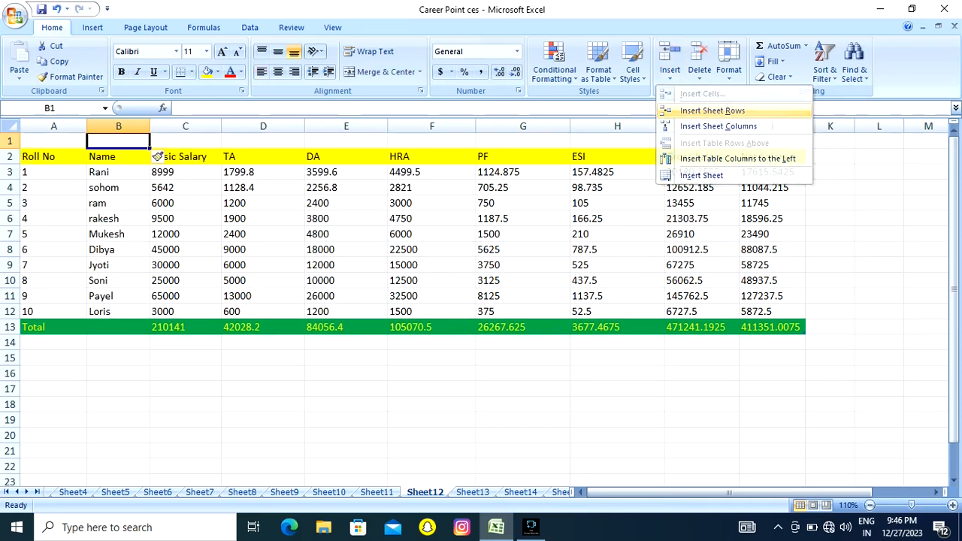
key(Right)
key(Right)
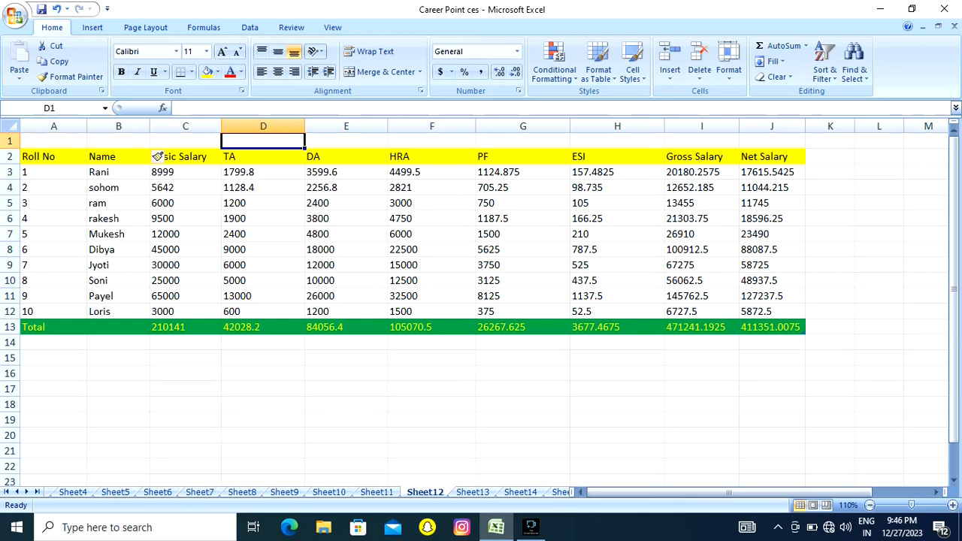
Make row 1 taller and merge and center A1:J1 across the full width of the salary table.
drag(10, 149, 771, 153)
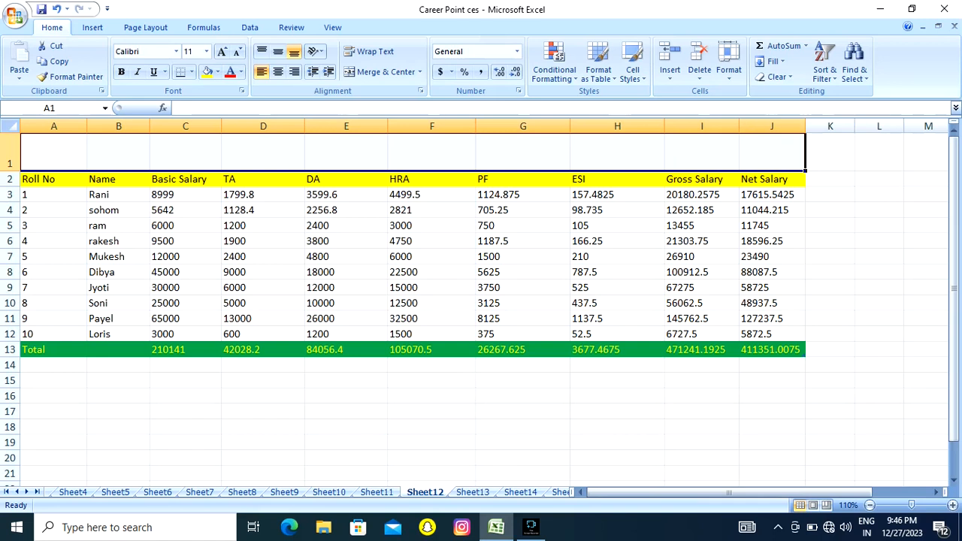
click(381, 71)
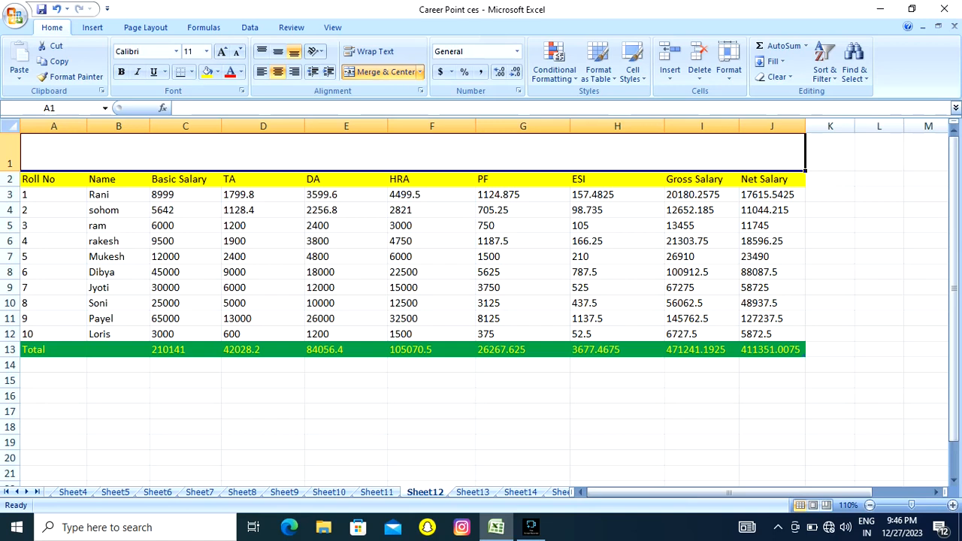
Enter the title "Salary Sheet Month of the December 2023" in the merged cell above the table.
text(Sal)
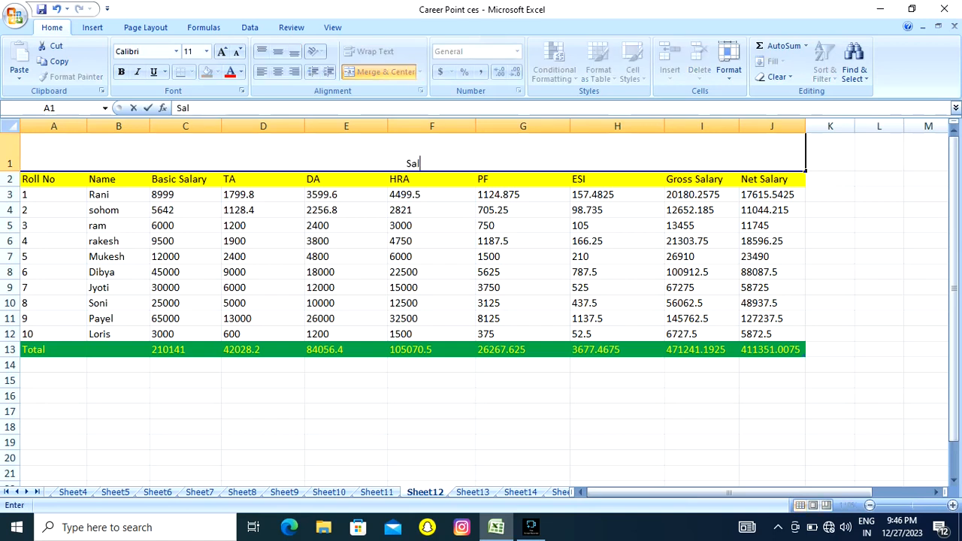
text(ary Sheet)
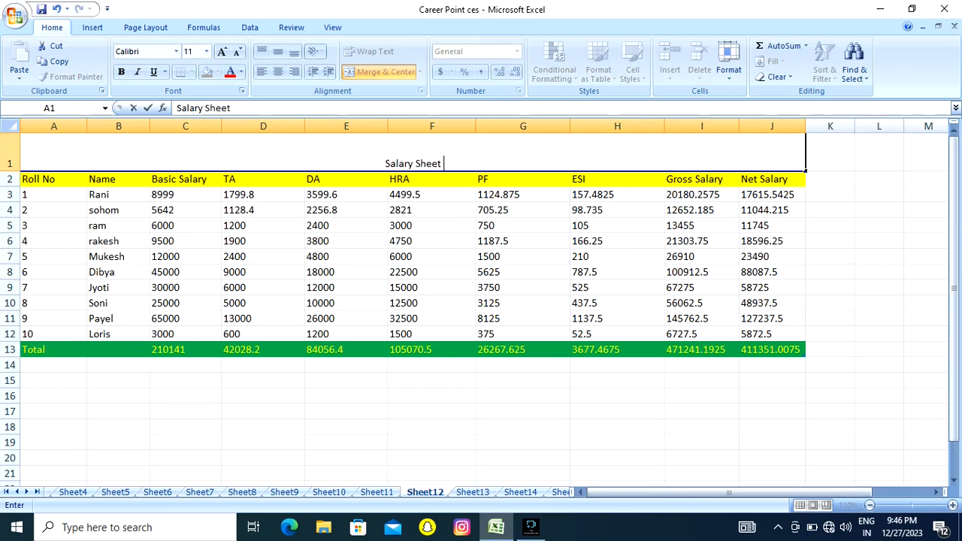
text( M)
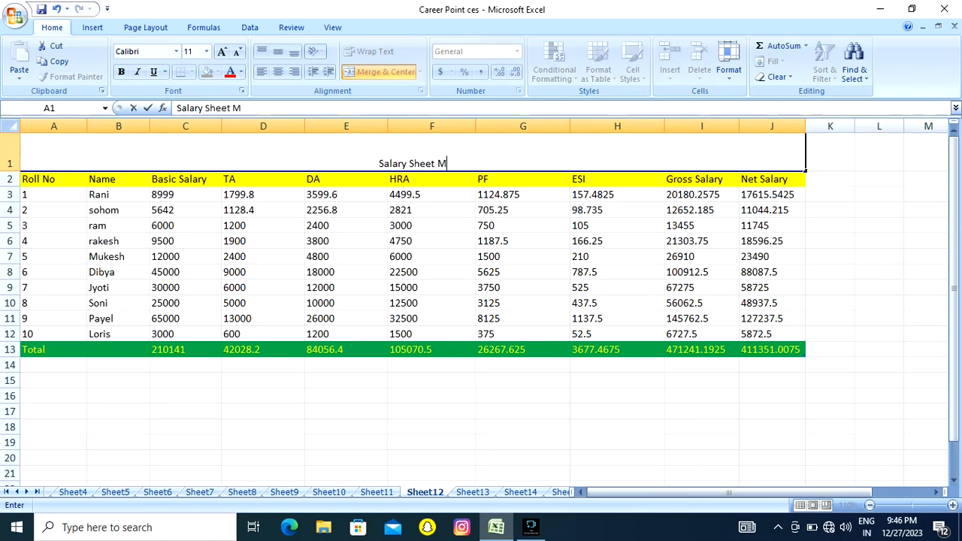
text(onth of the )
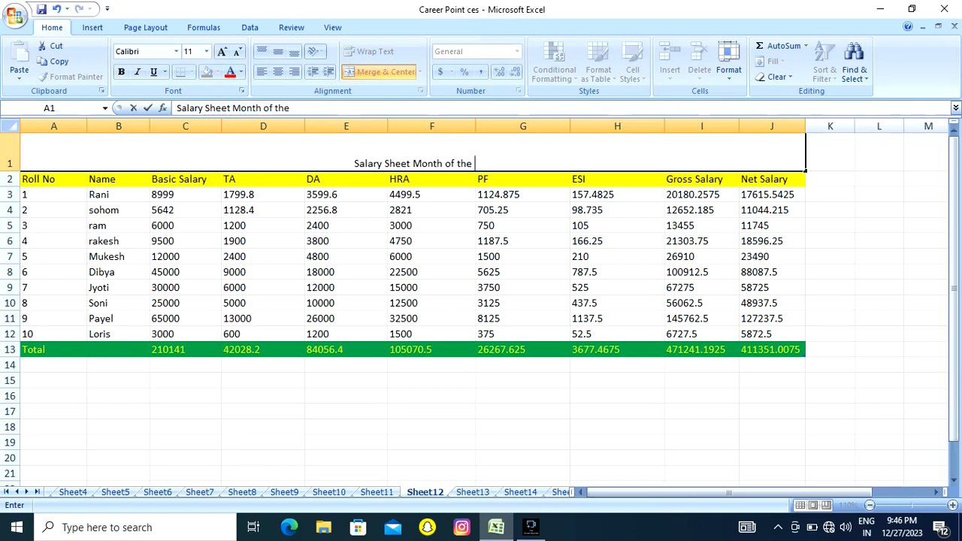
text(Dec)
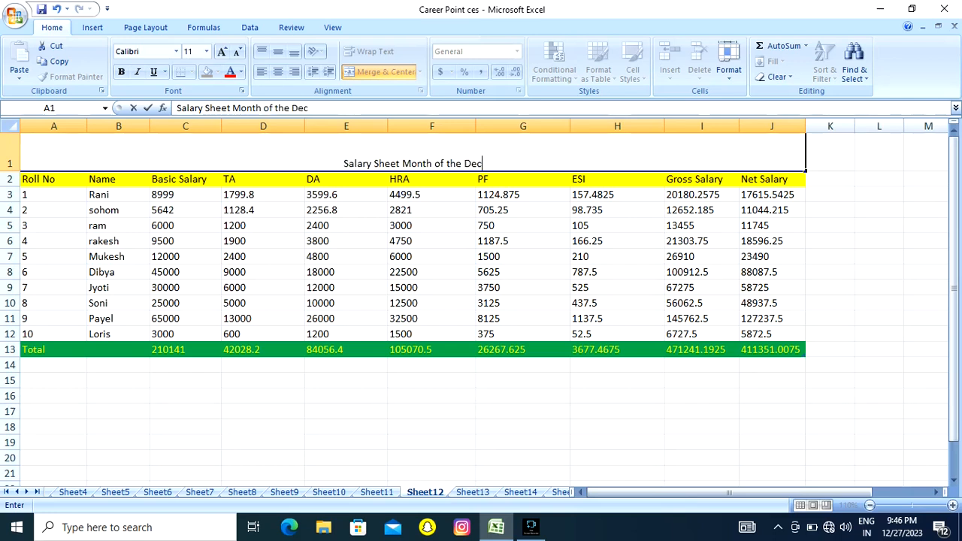
text(ember 202)
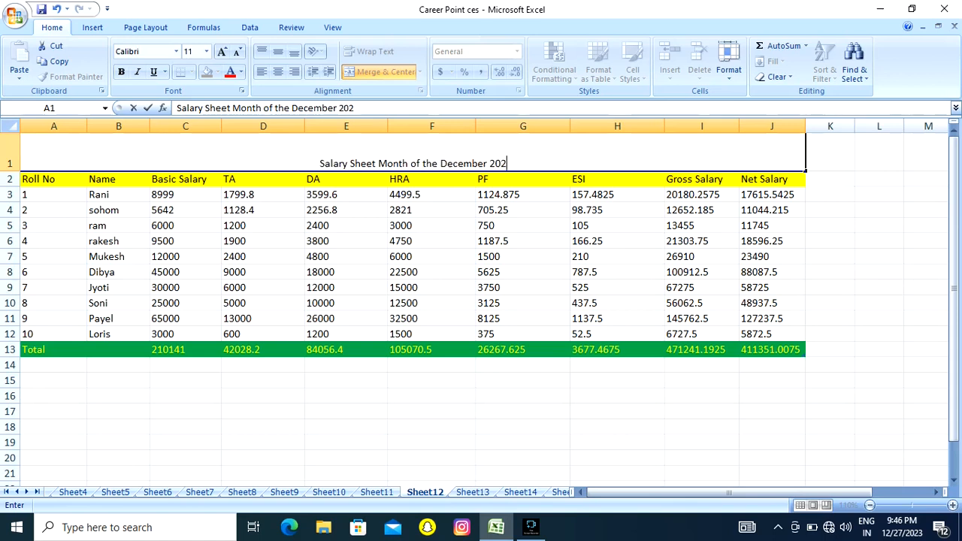
text(3)
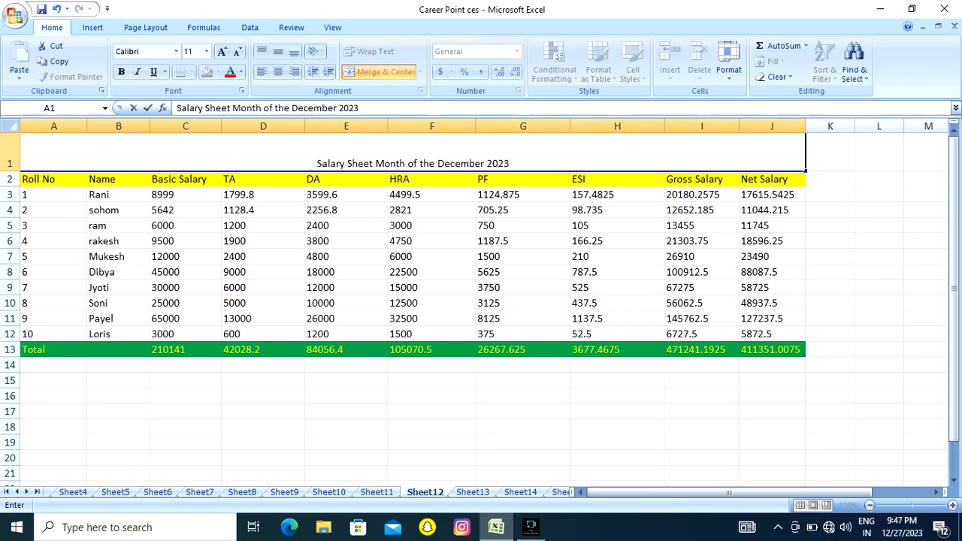
click(346, 272)
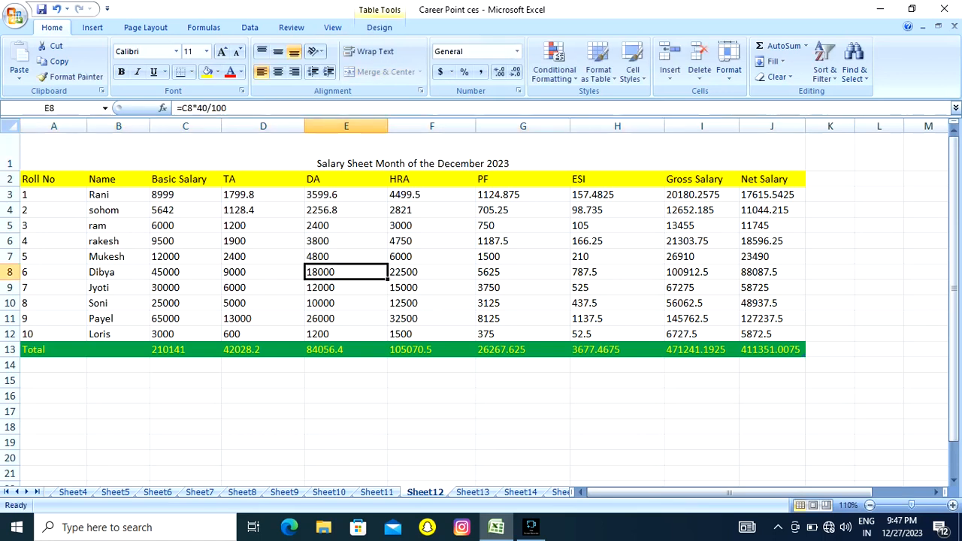
Enlarge the table title in the merged cell to font size 24 and make it bold.
click(412, 154)
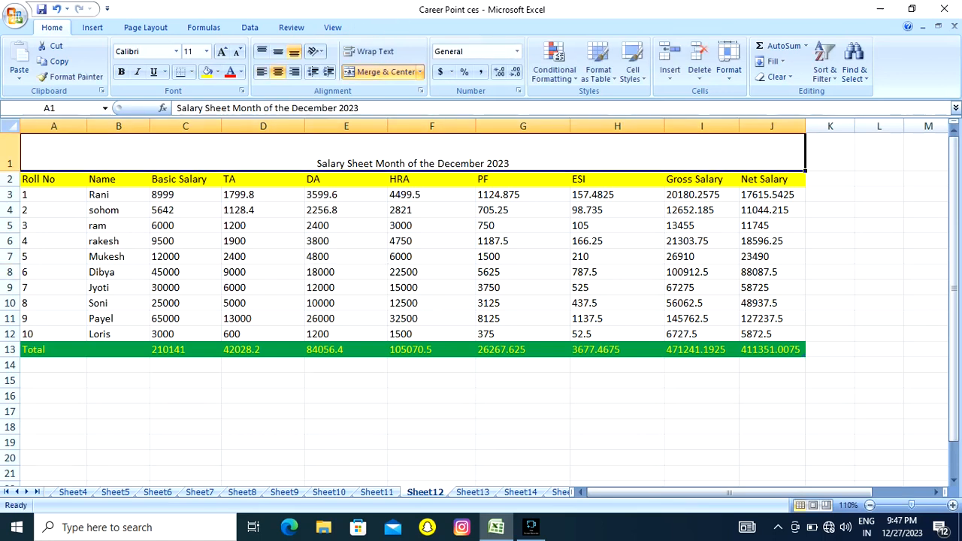
click(222, 51)
click(221, 51)
click(222, 51)
click(222, 51)
click(222, 51)
click(222, 51)
click(221, 51)
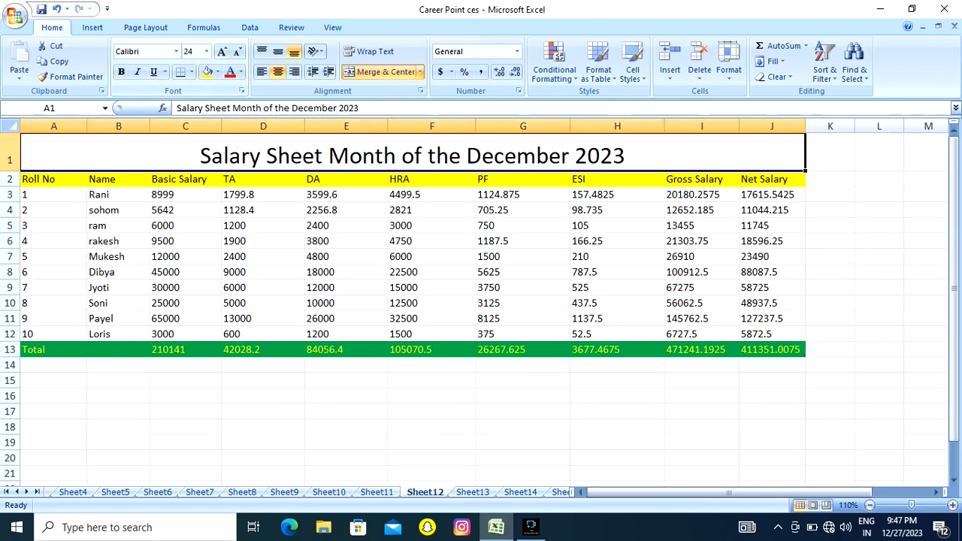
click(121, 72)
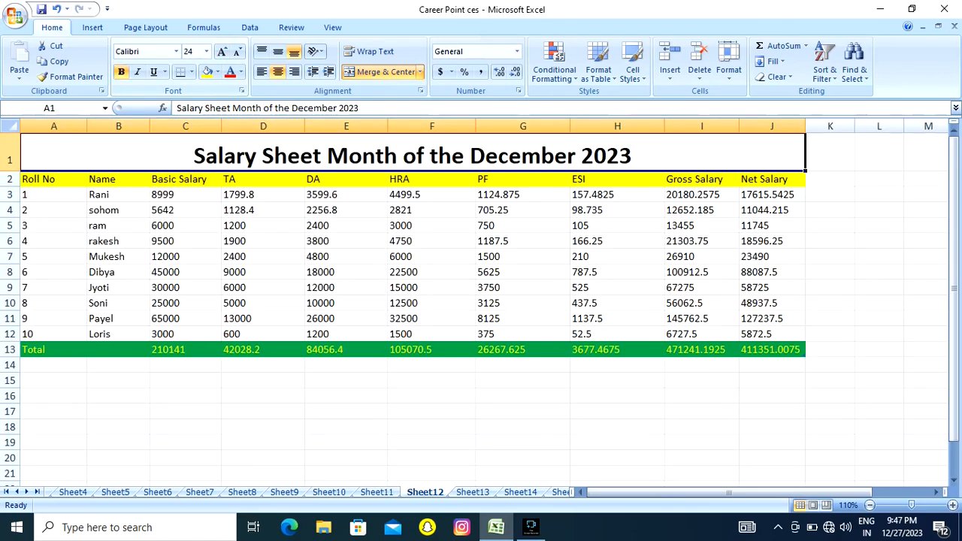
Fill the merged title cell with the standard purple color.
click(217, 71)
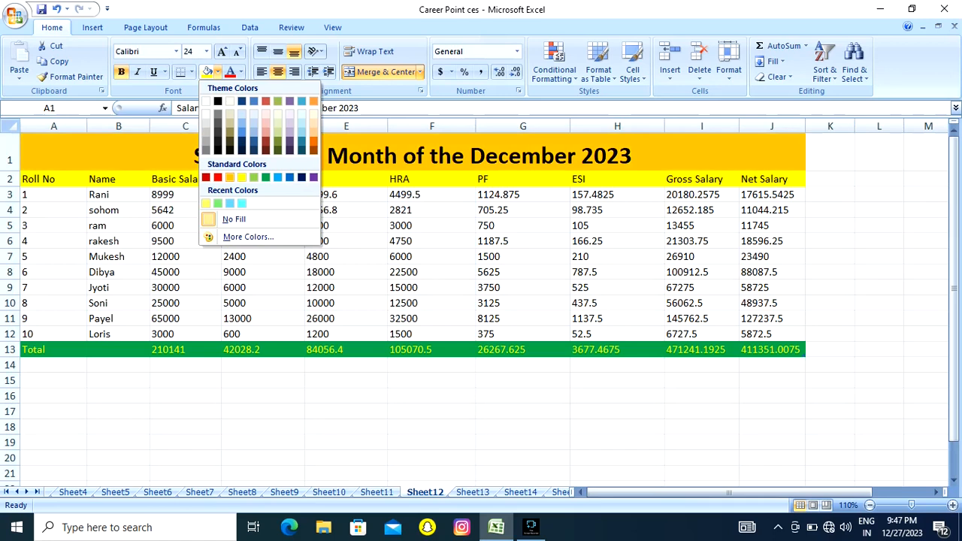
click(313, 177)
click(262, 225)
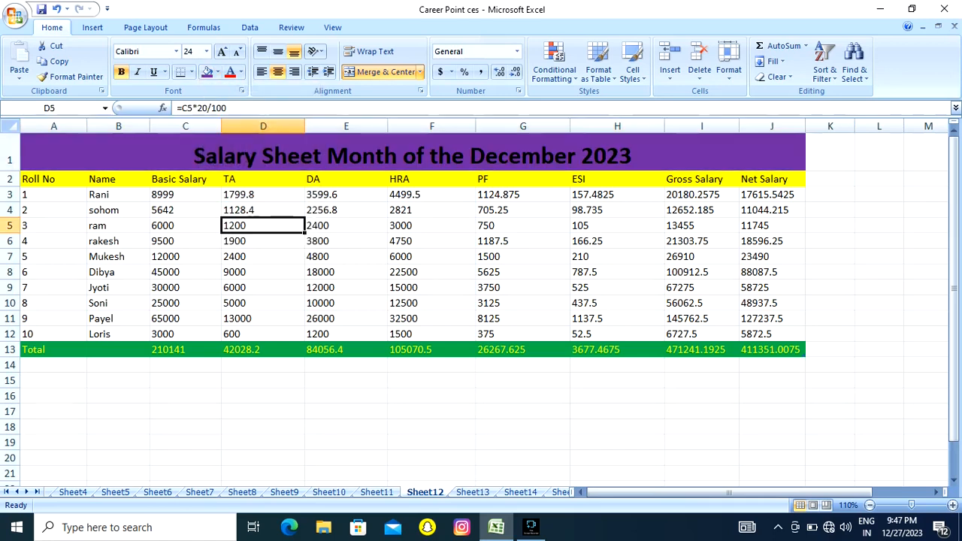
click(300, 154)
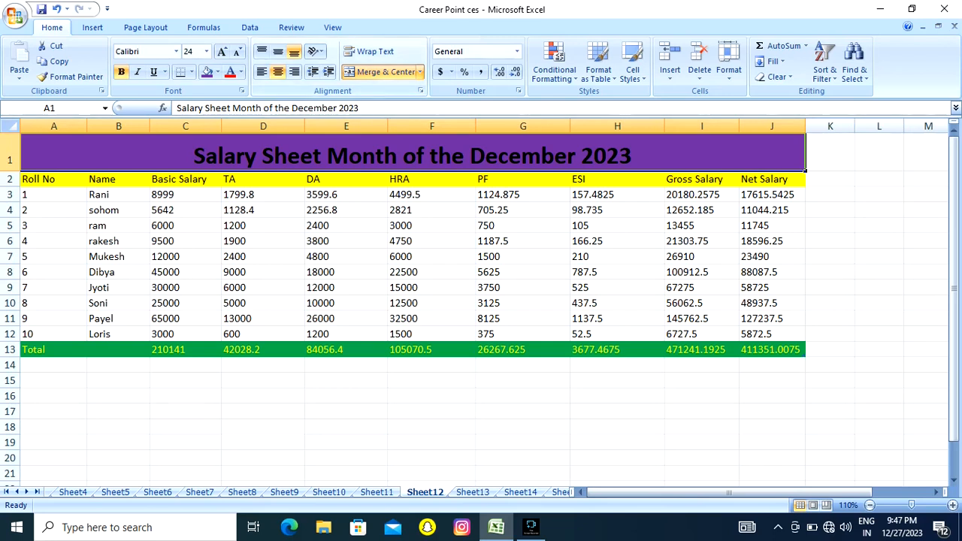
click(345, 225)
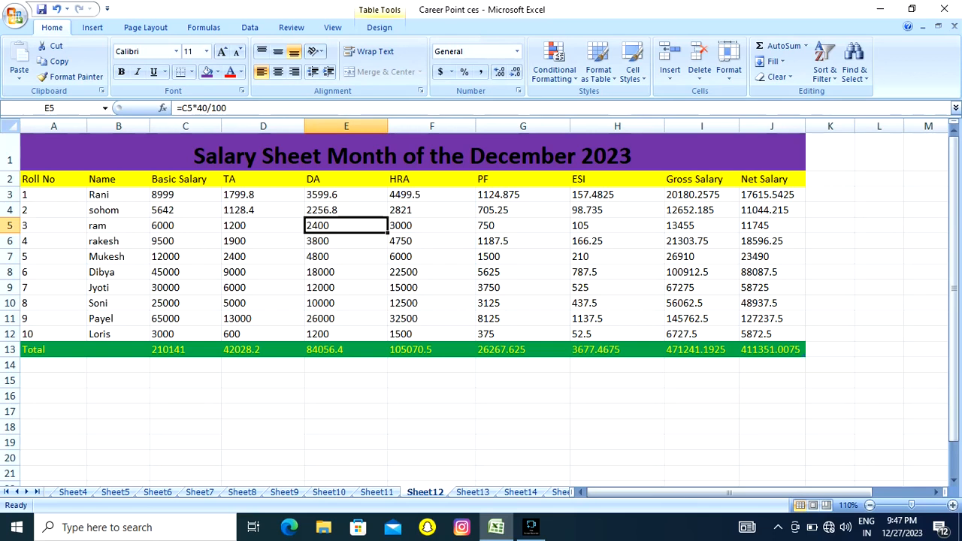
Enter a sample first and last name, separated by several spaces, in cell B15 below the table.
click(118, 380)
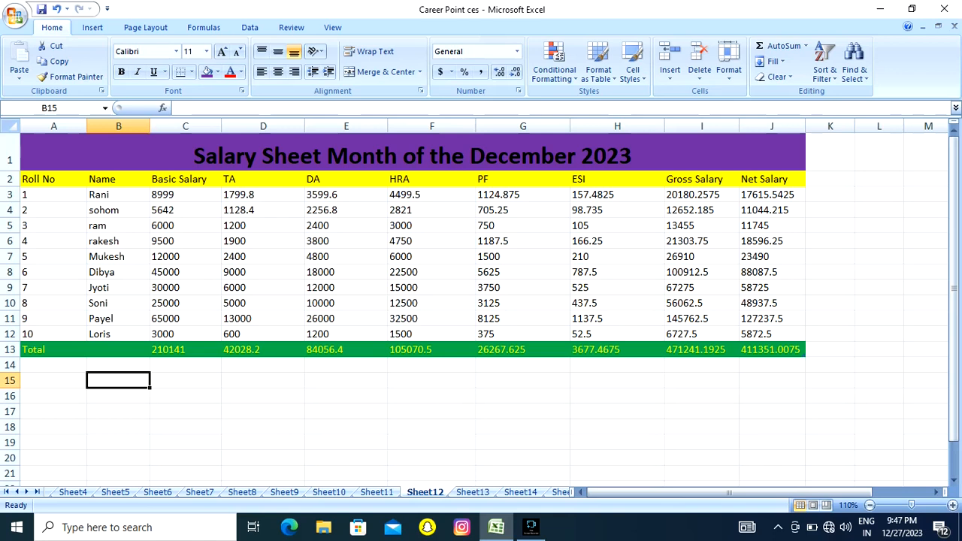
text(Mohan )
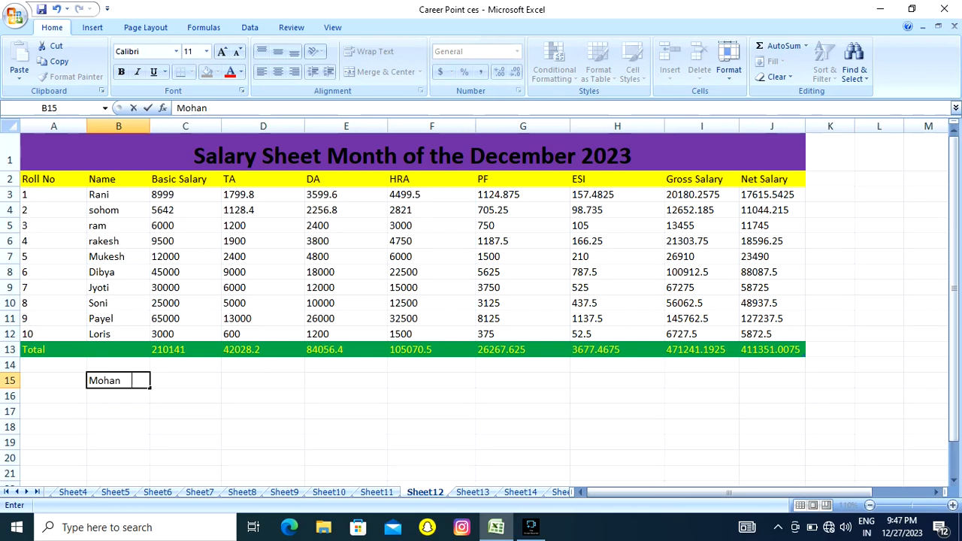
text(    Kumar)
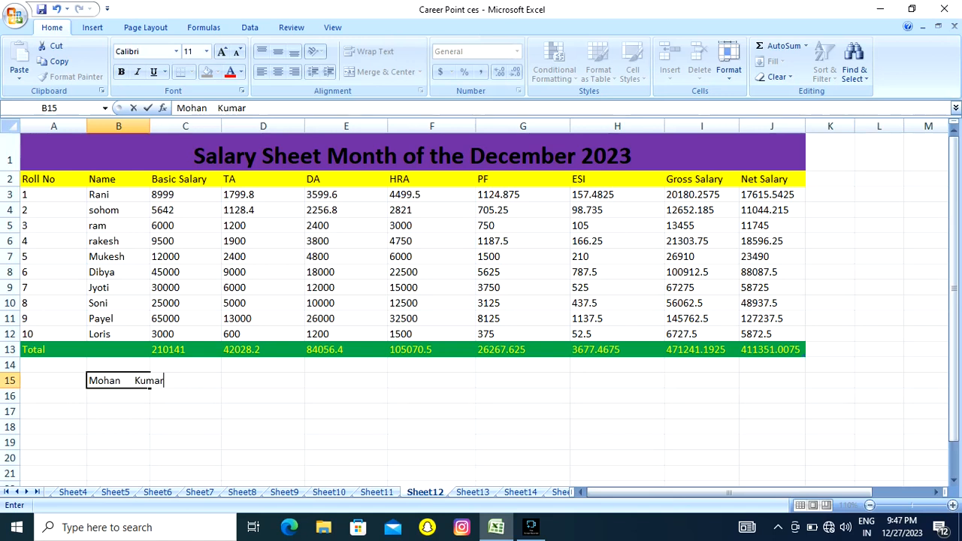
click(185, 396)
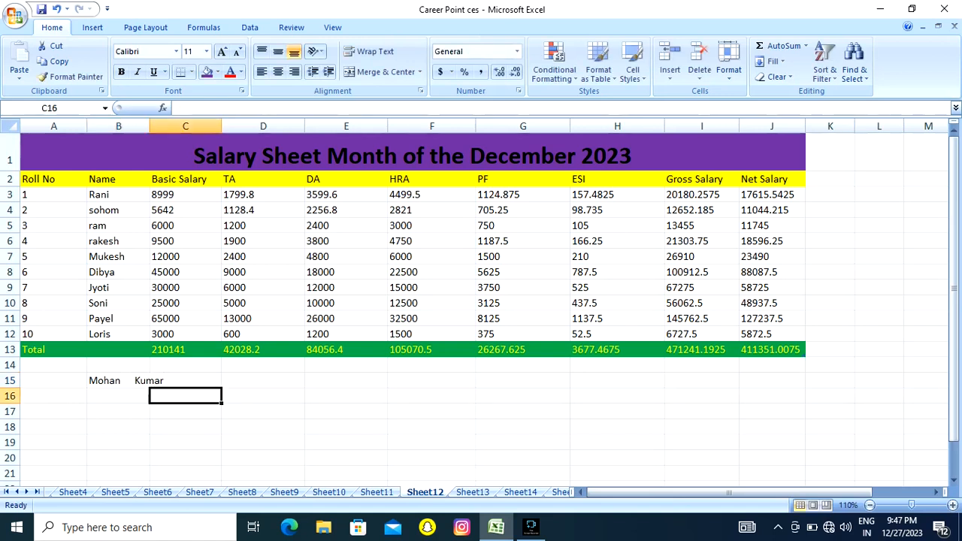
Wrap the text in cell B15 and make row 15 tall enough for two lines.
click(118, 381)
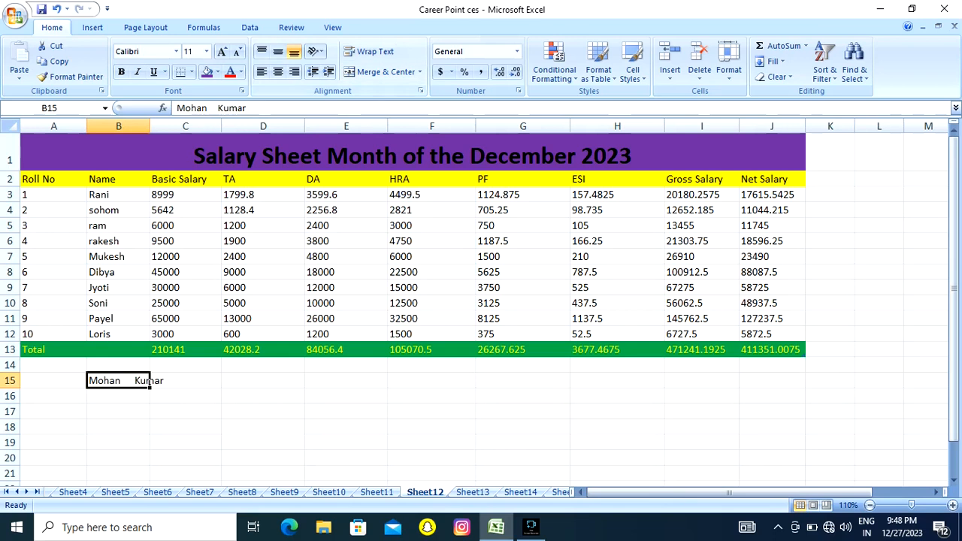
click(372, 51)
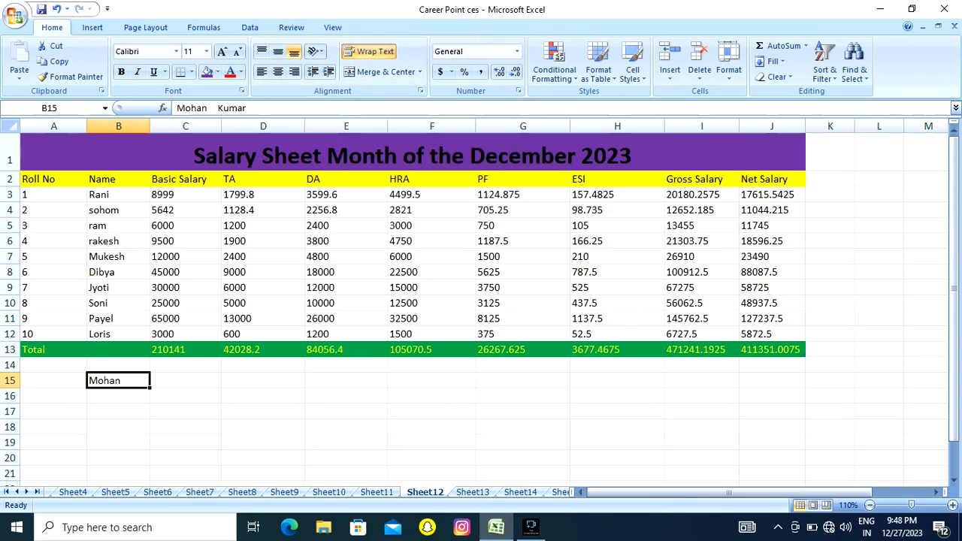
drag(11, 389, 10, 404)
click(118, 427)
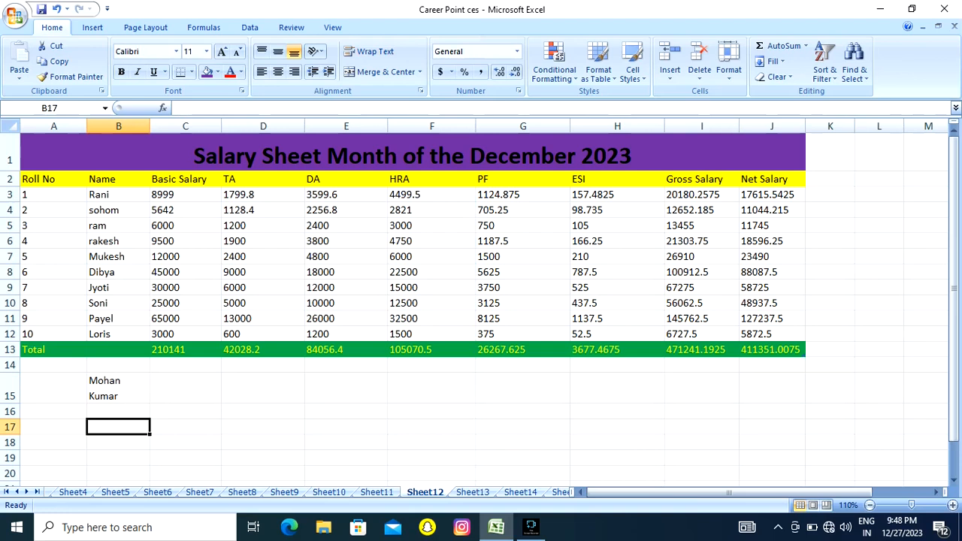
click(118, 389)
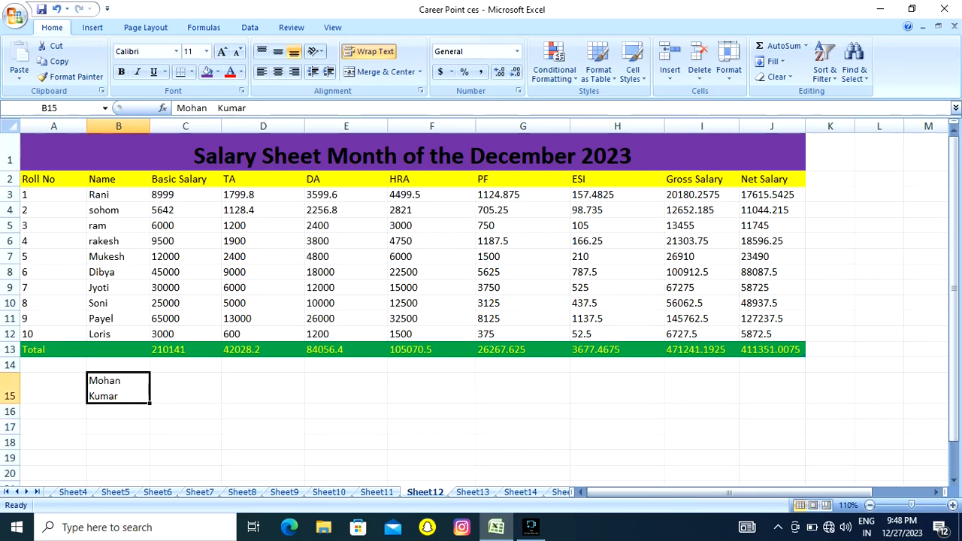